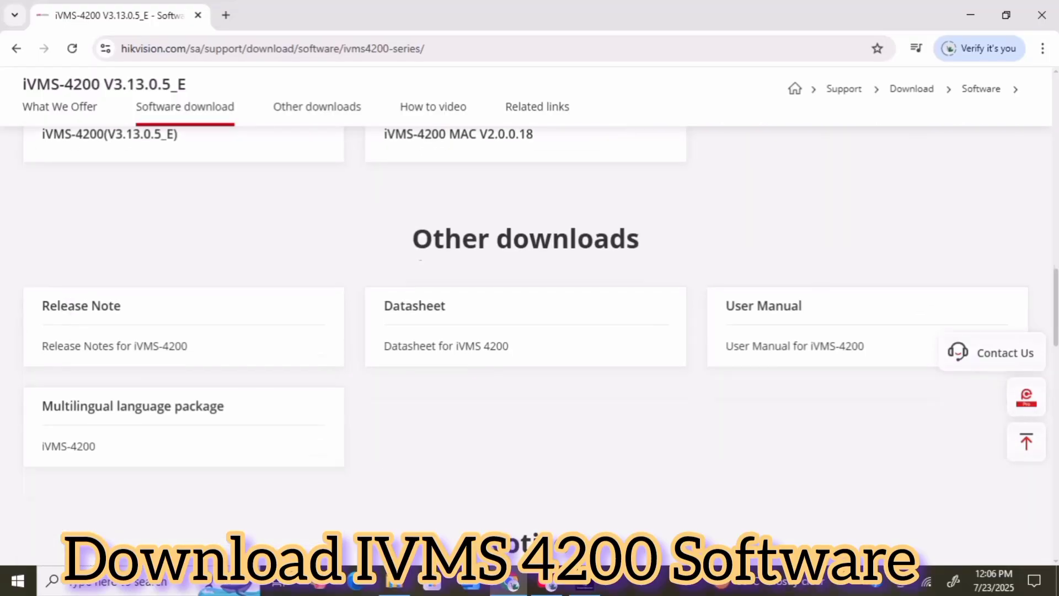
- Download iVMS-4200 MAC V2.0.0.18 after agreeing to the license, then minimize Chrome
scroll(529, 331, "up", 10)
scroll(529, 331, "down", 3)
scroll(529, 331, "down", 10)
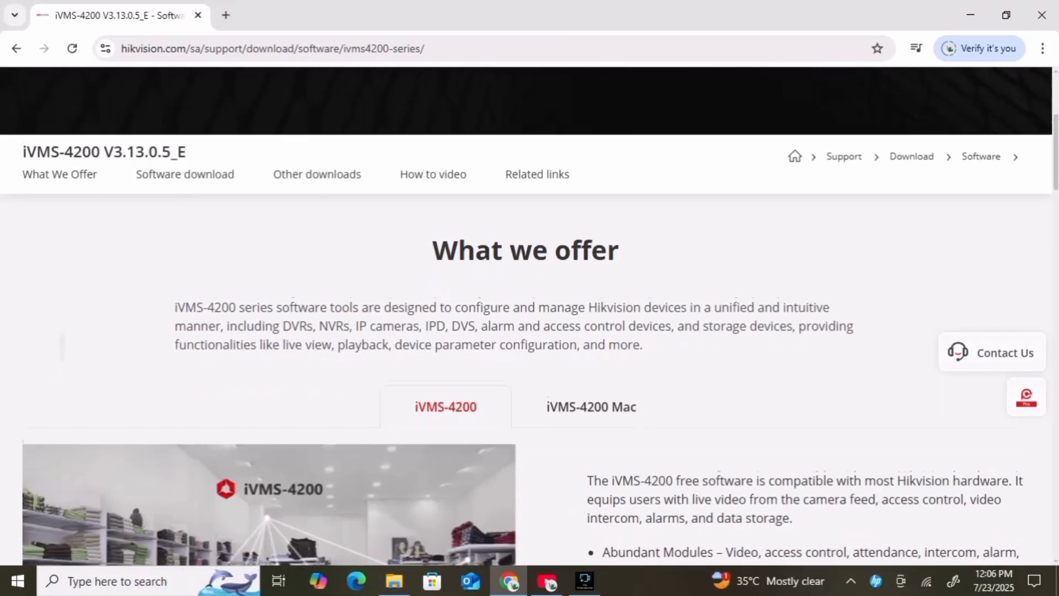
scroll(529, 331, "down", 5)
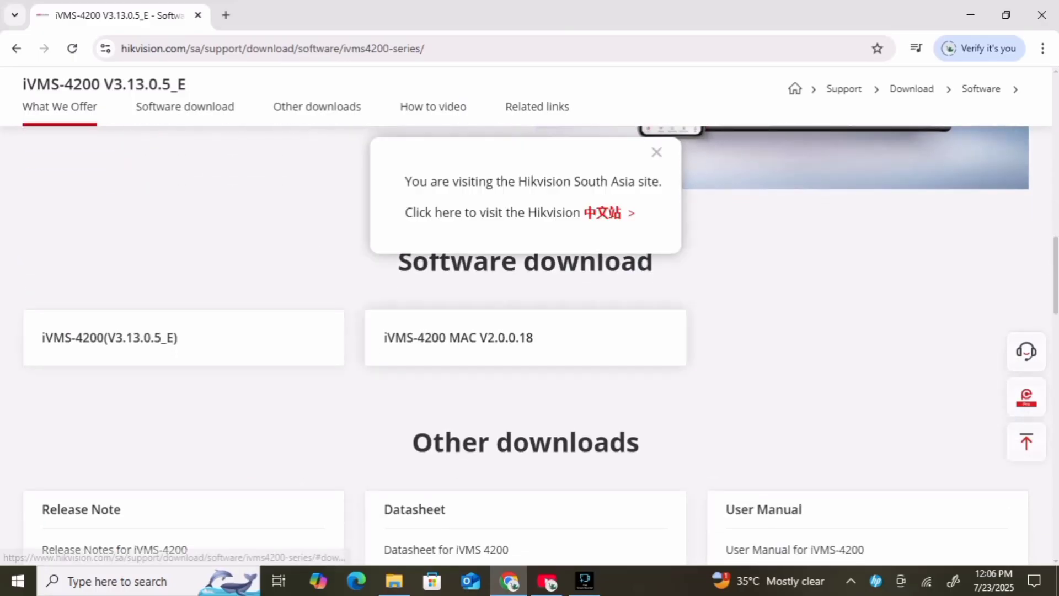
left_click(526, 338)
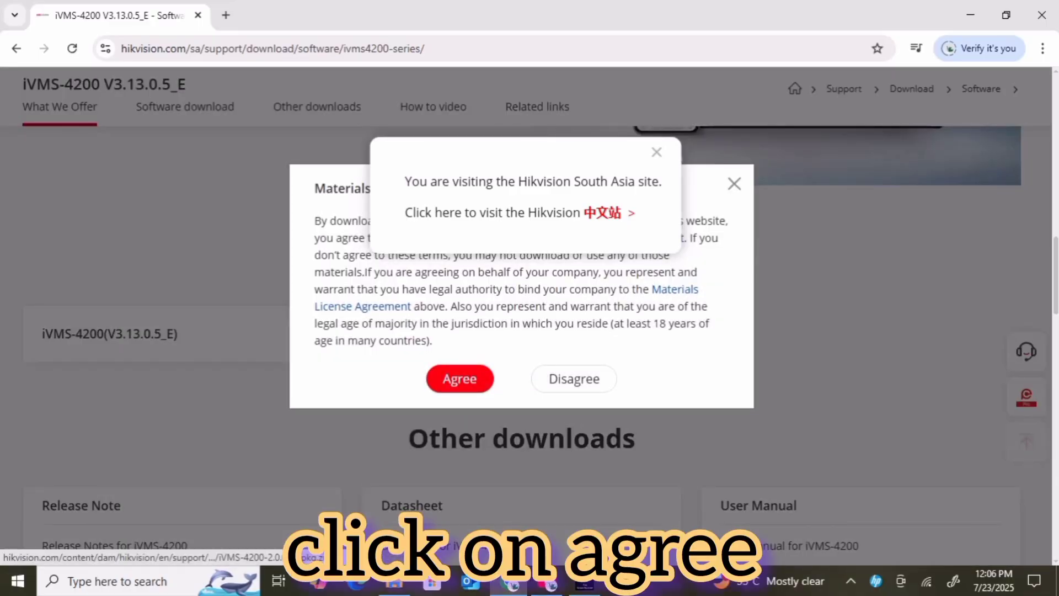
left_click(460, 378)
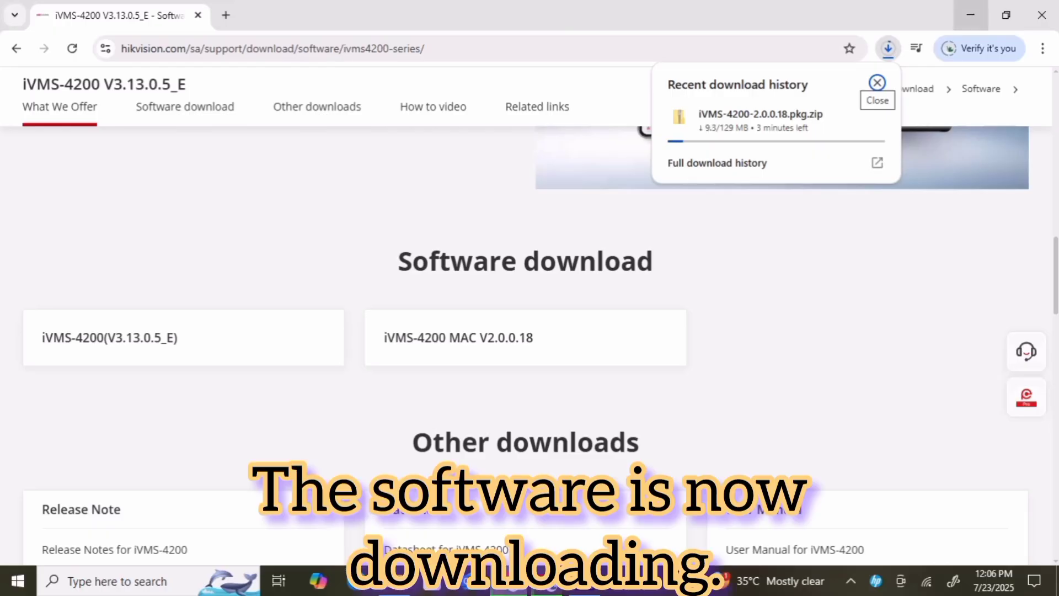
left_click(970, 15)
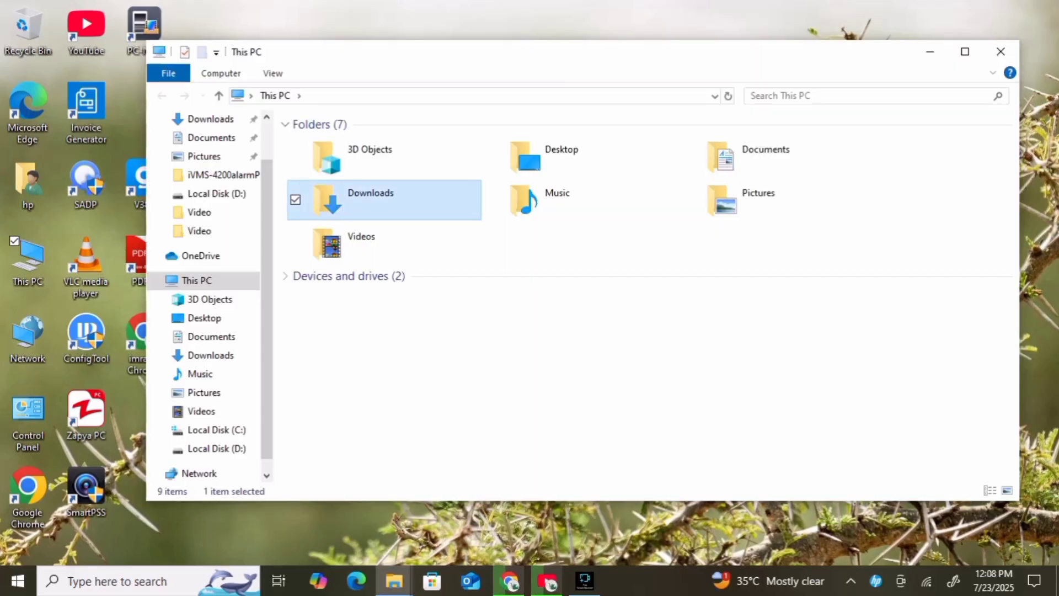
- Launch the iVMS-4200V3.12.2.3_E installer from the Downloads folder
key("Return")
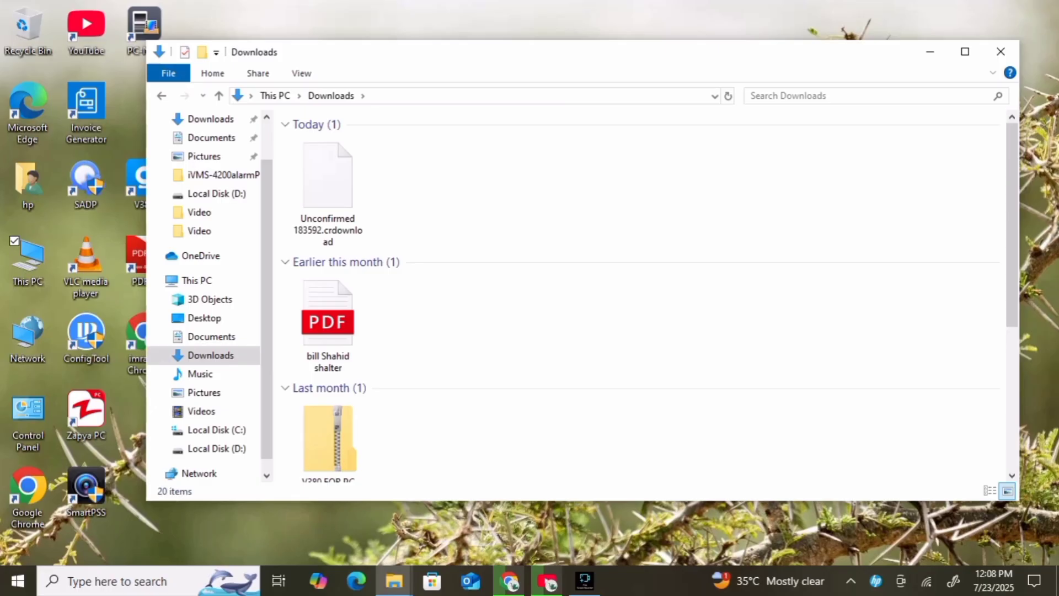
scroll(640, 298, "down", 5)
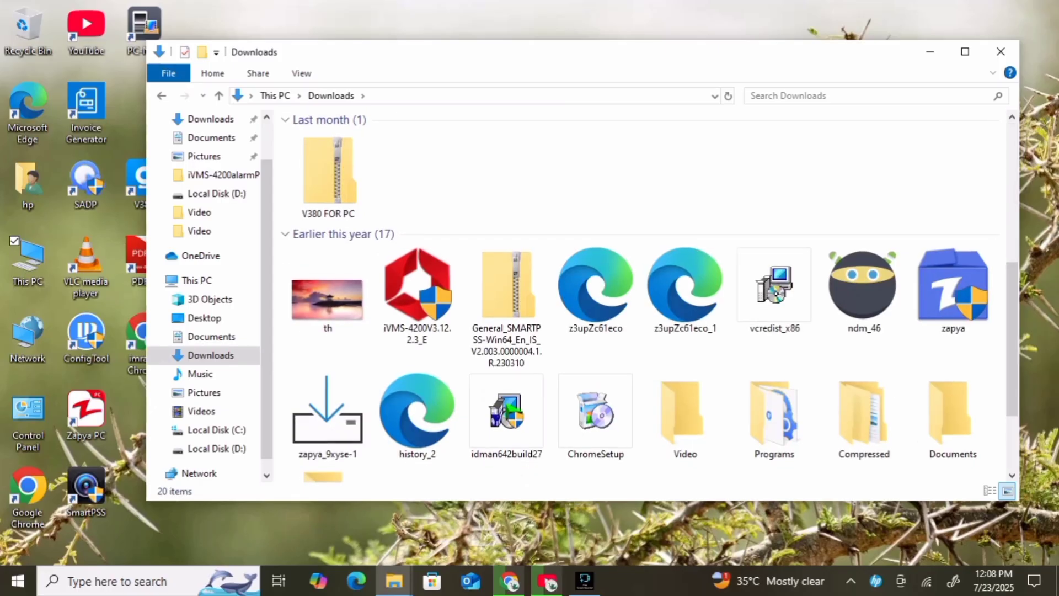
left_click(417, 292)
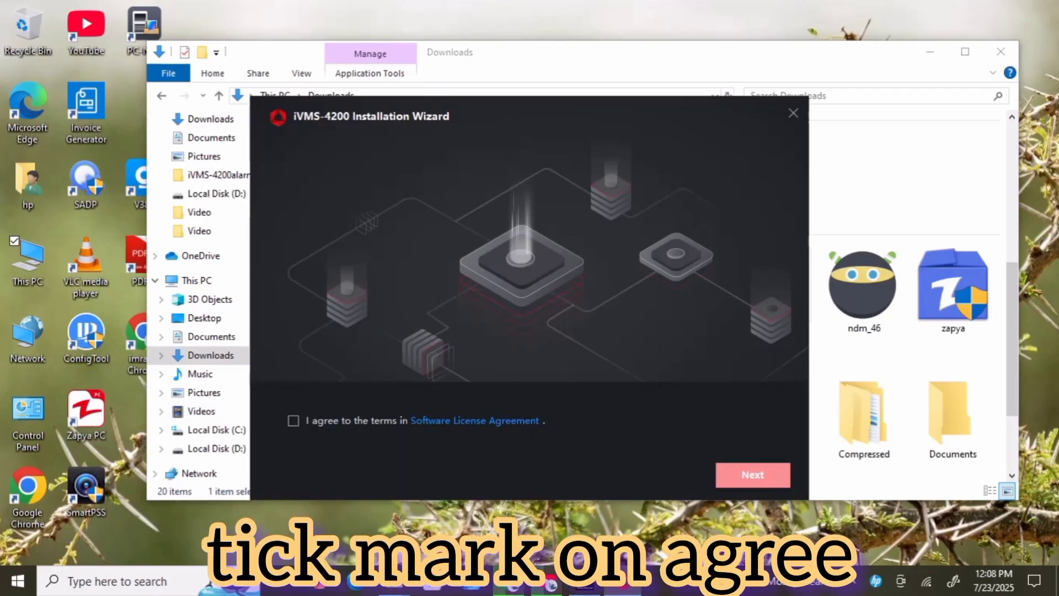
- Accept the license terms and install iVMS-4200 with the selected features
left_click(294, 420)
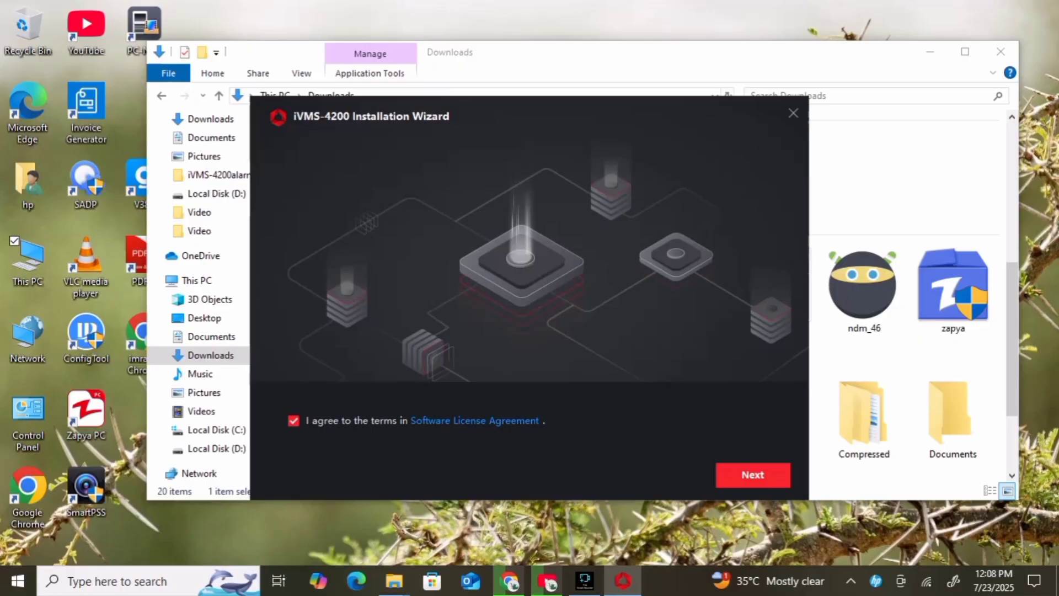
left_click(753, 475)
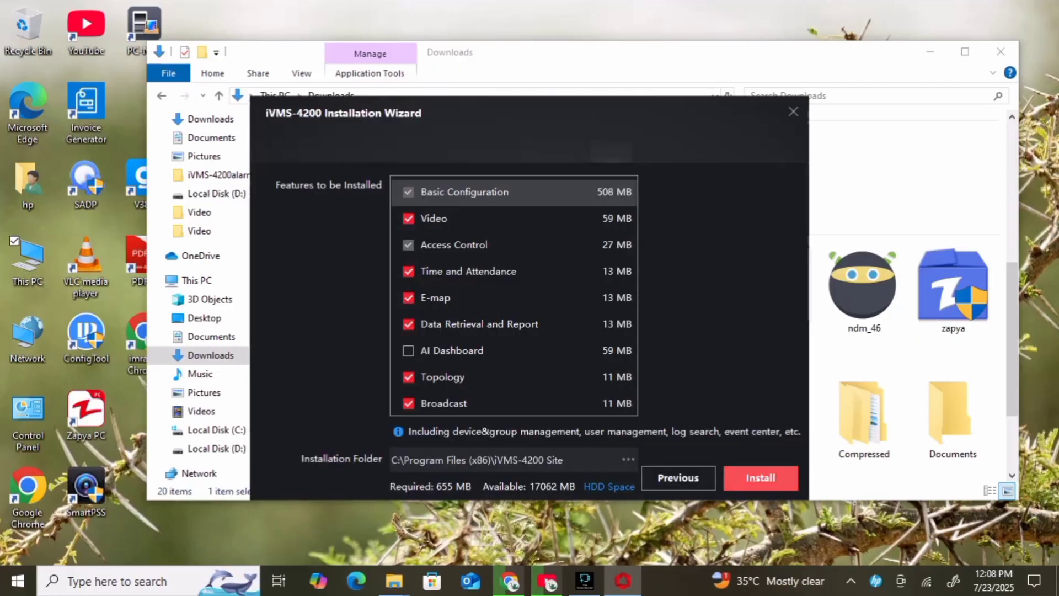
left_click(758, 477)
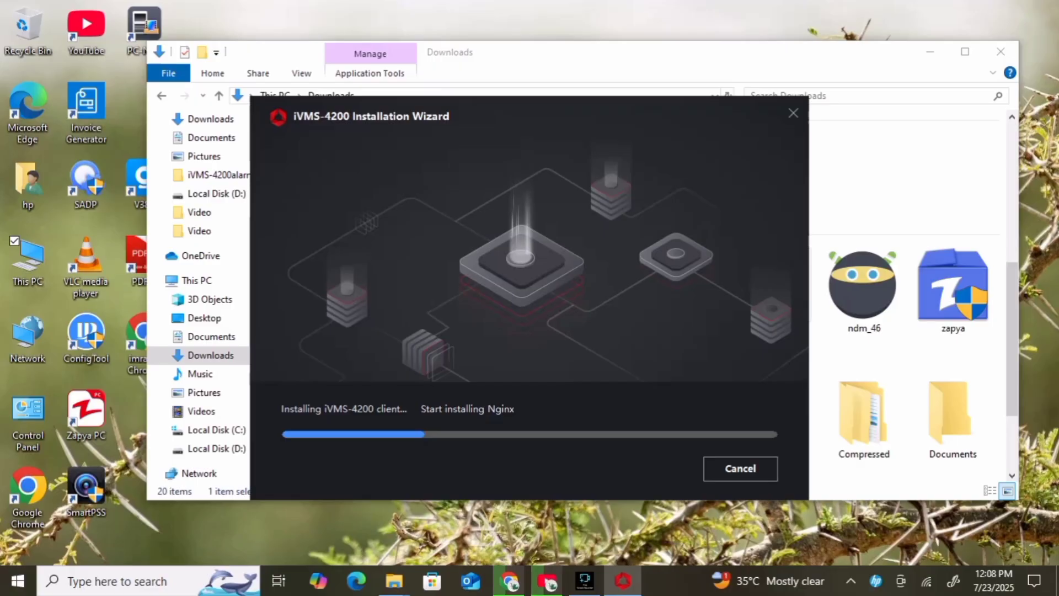
left_click(930, 51)
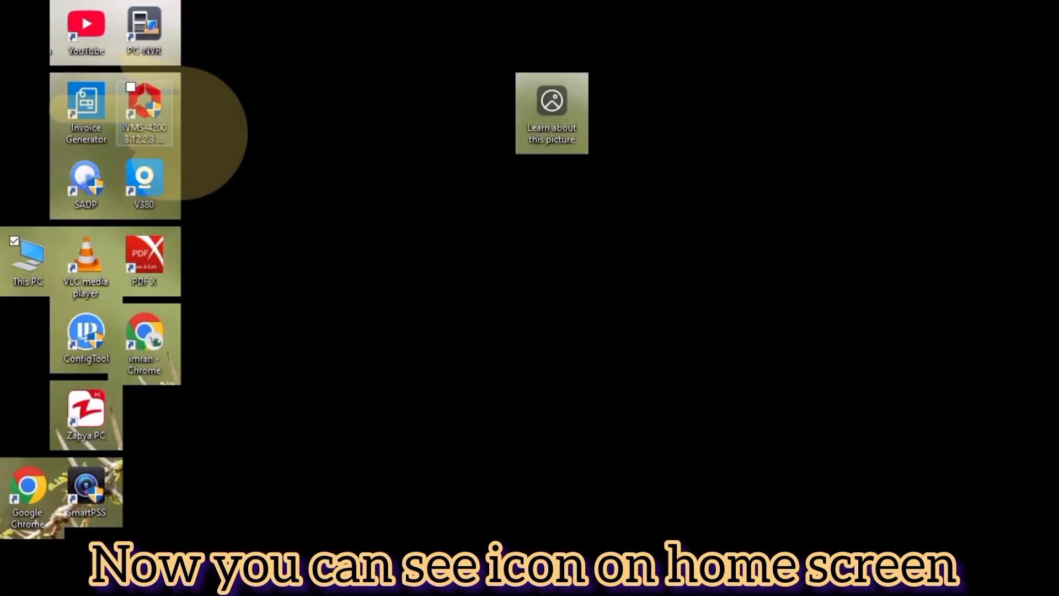
- Start iVMS-4200 from its desktop shortcut and enable upgrade detection
double_click(144, 113)
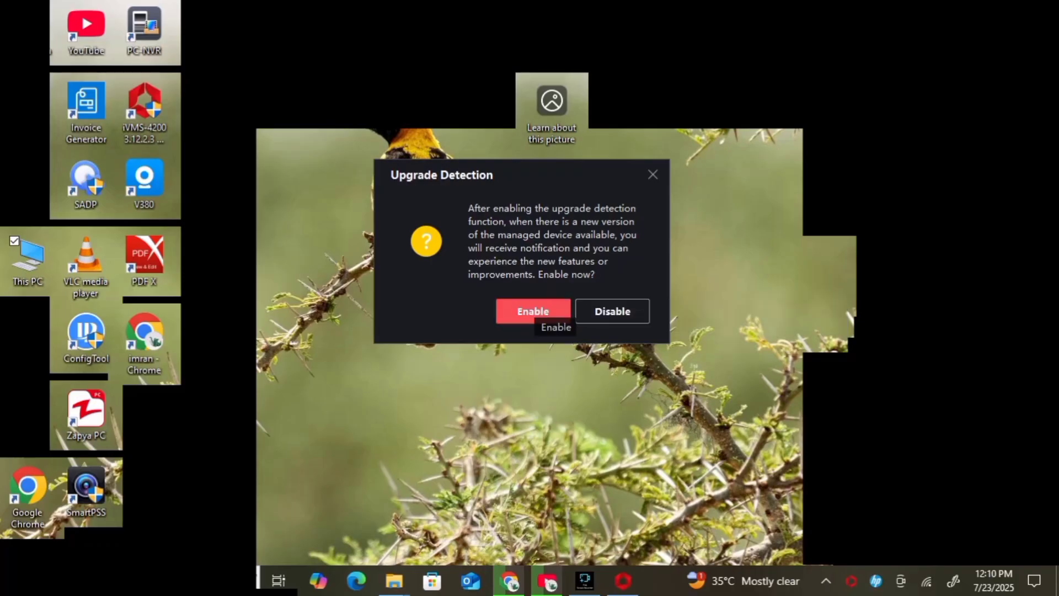
left_click(533, 312)
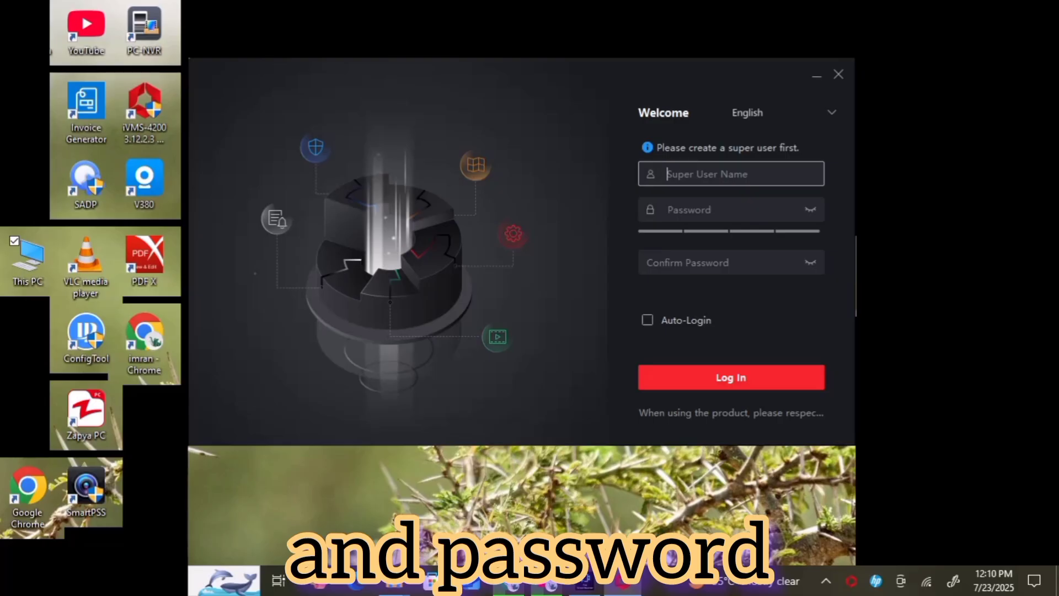
- Create the super user with a name and confirmed password, enable Auto-Login, and log in
type("i")
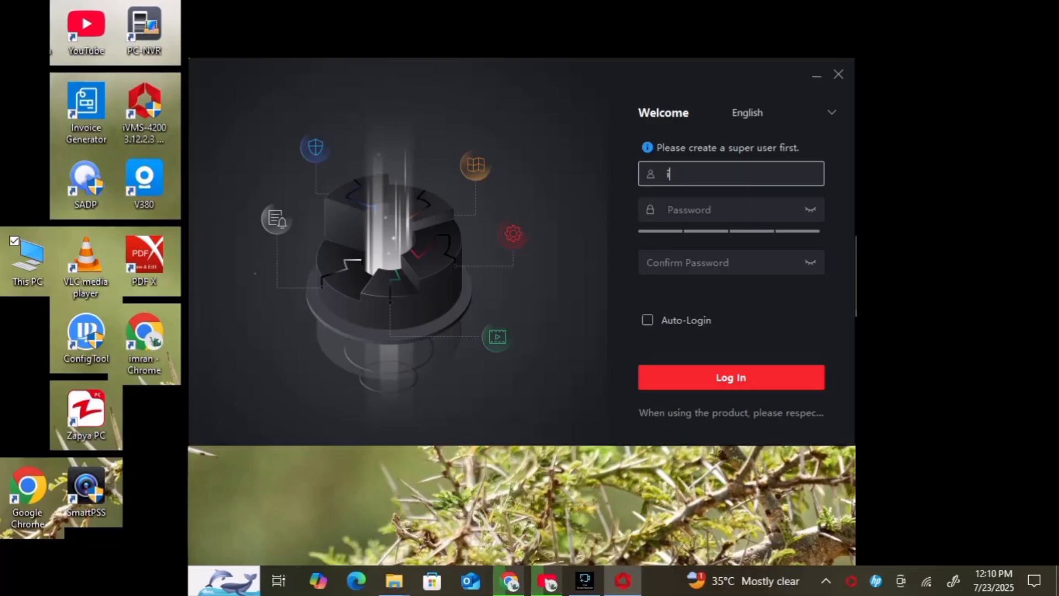
type("mran")
left_click(728, 210)
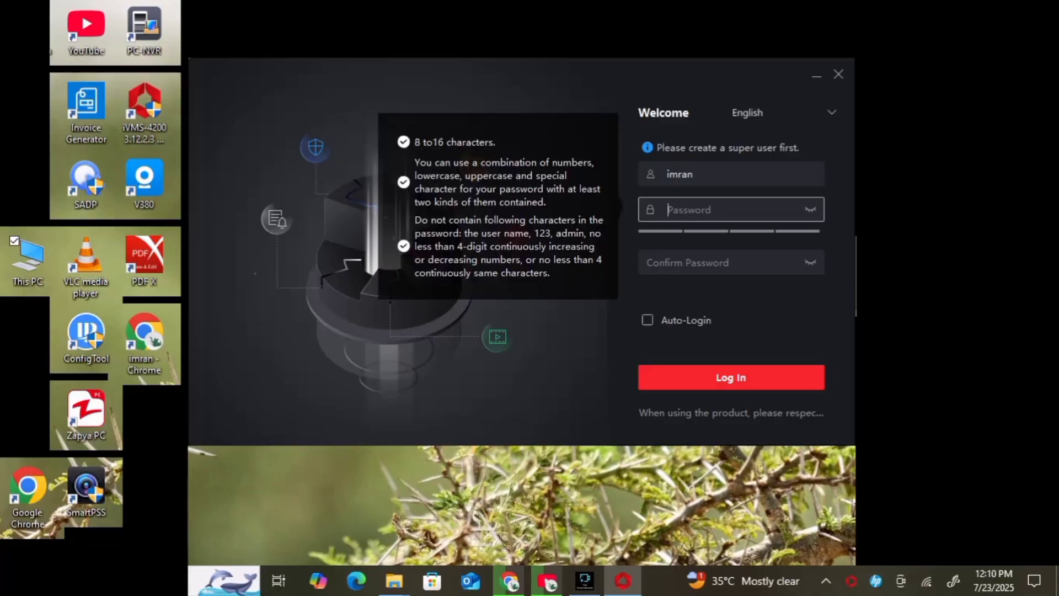
type("****")
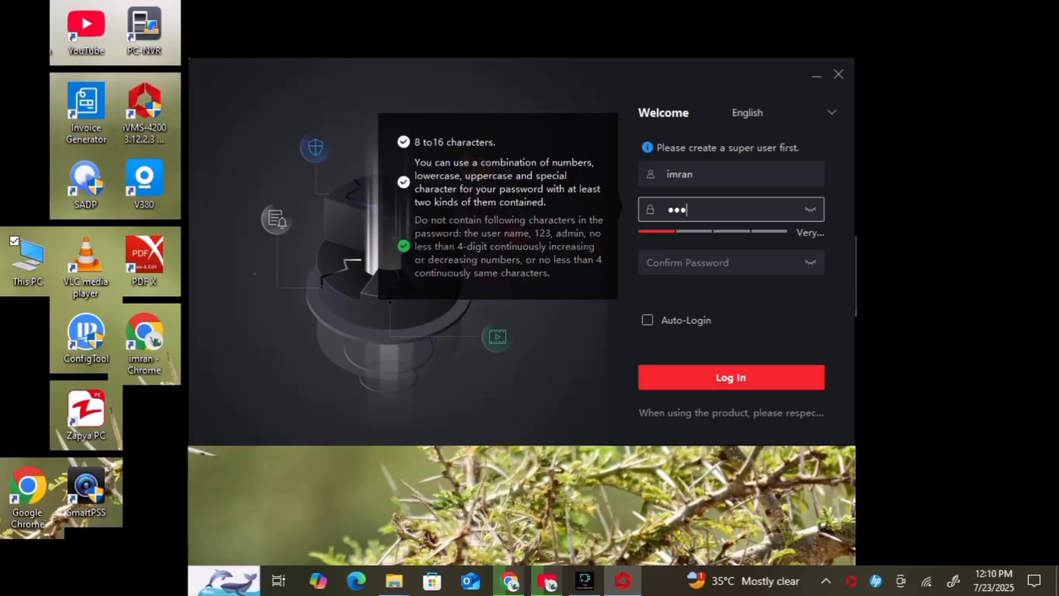
type("*")
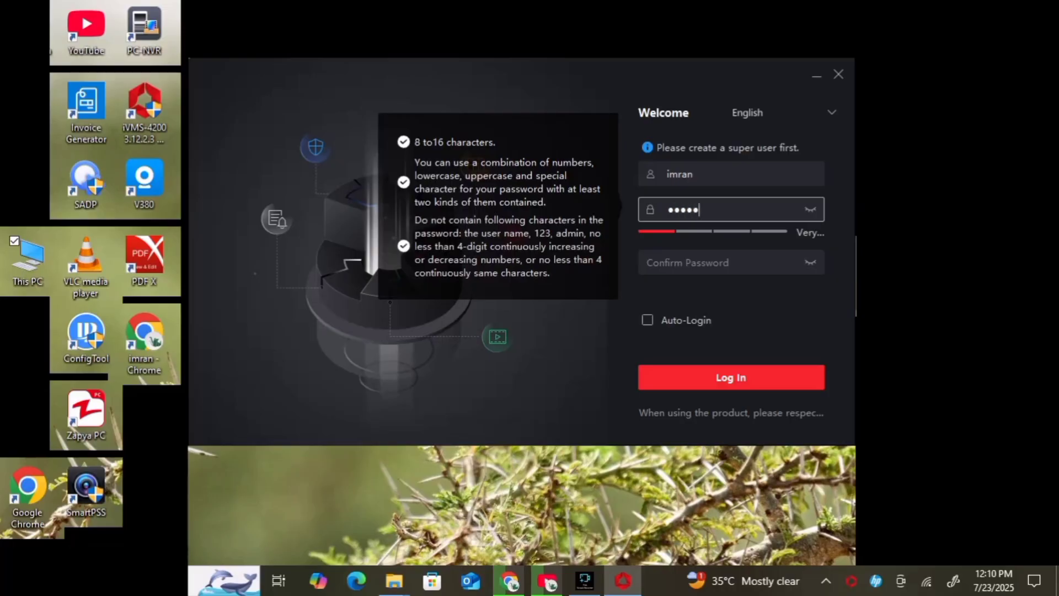
type("*")
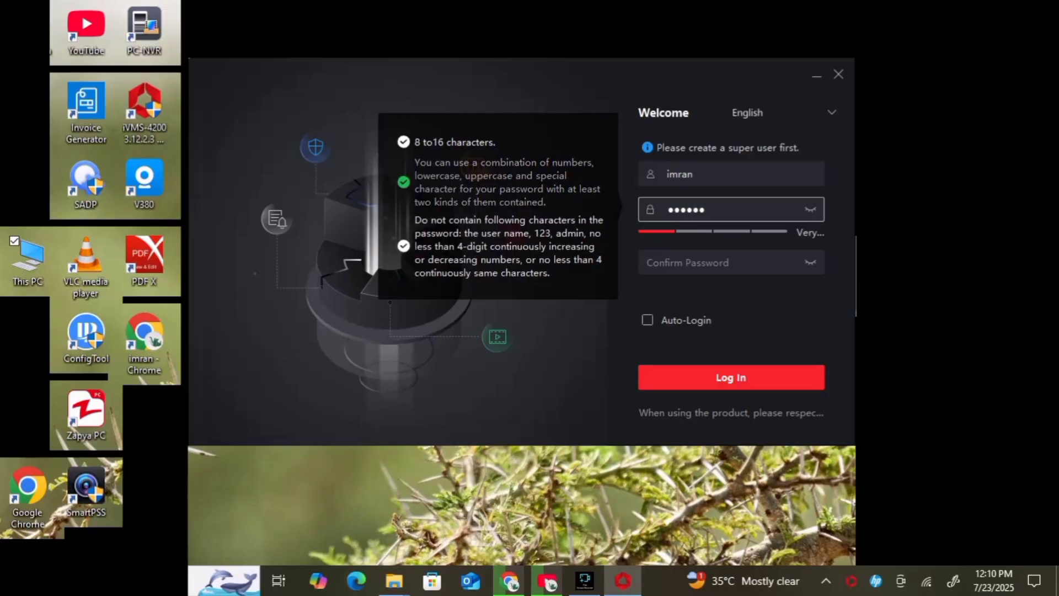
type("***")
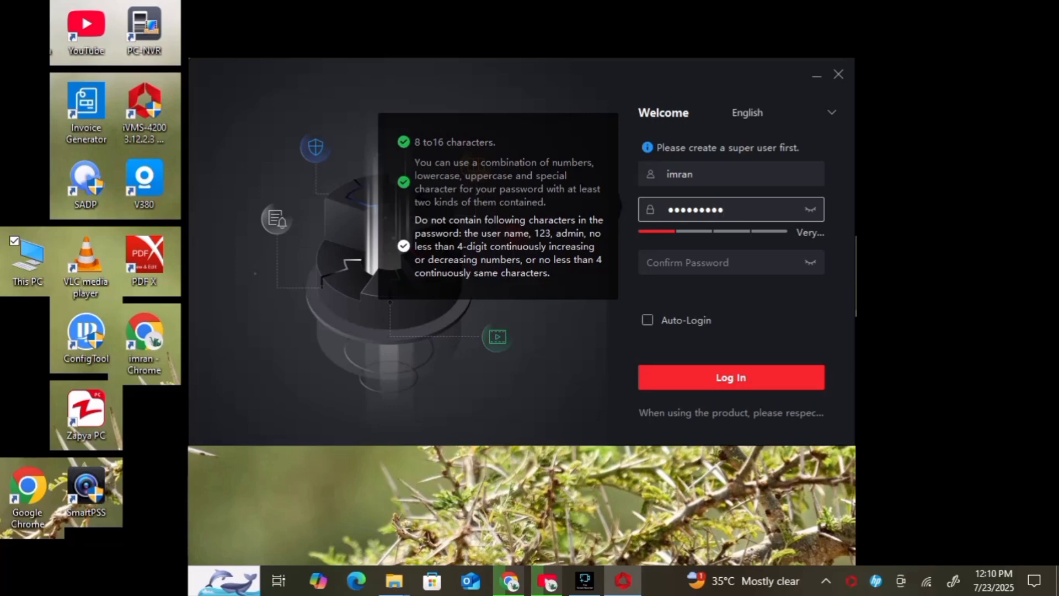
type("****")
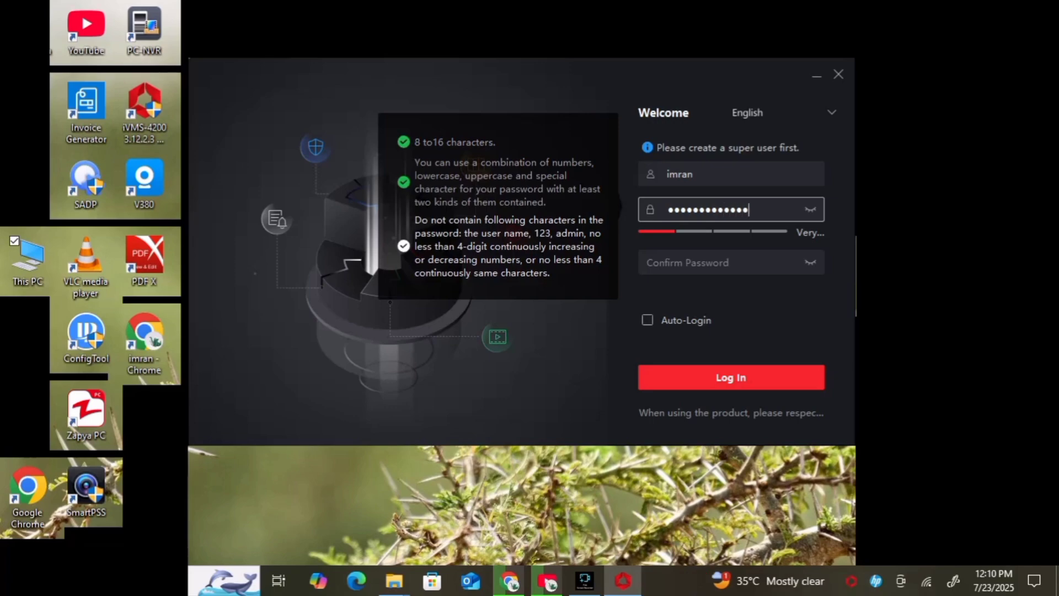
key("Tab")
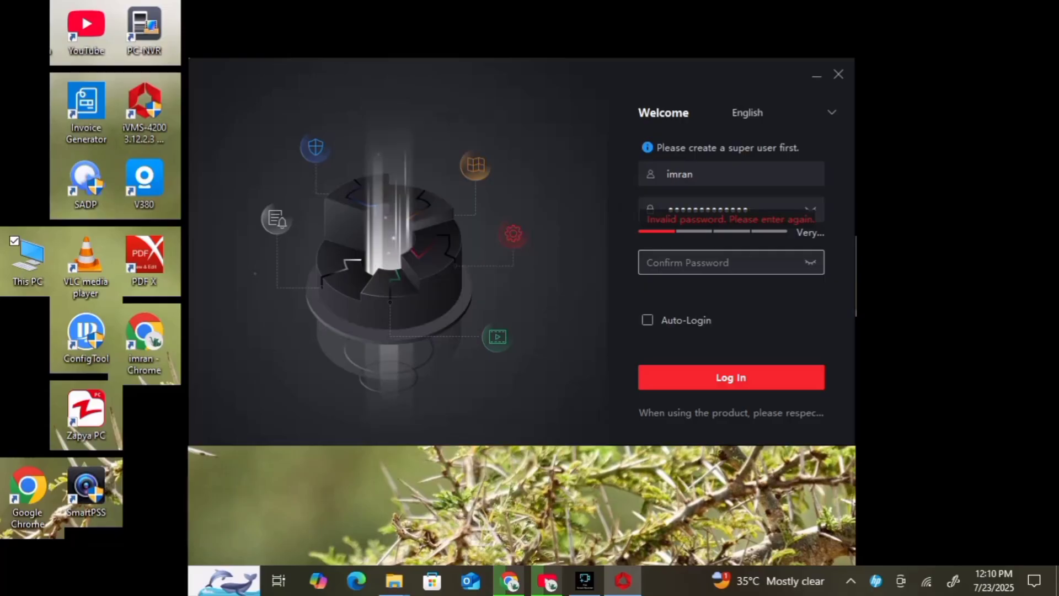
type("**********")
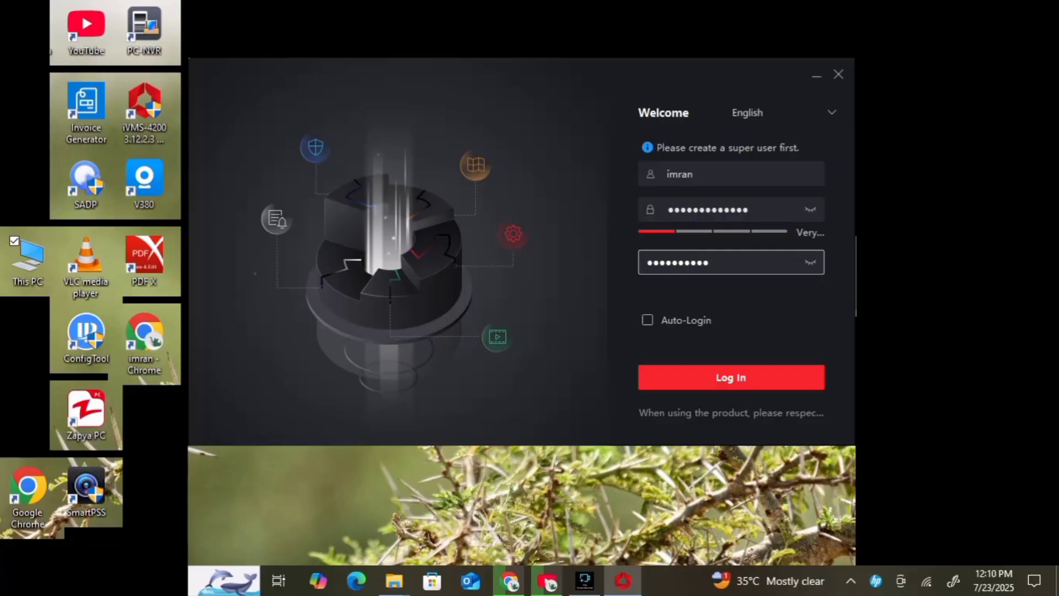
type("***")
left_click(647, 320)
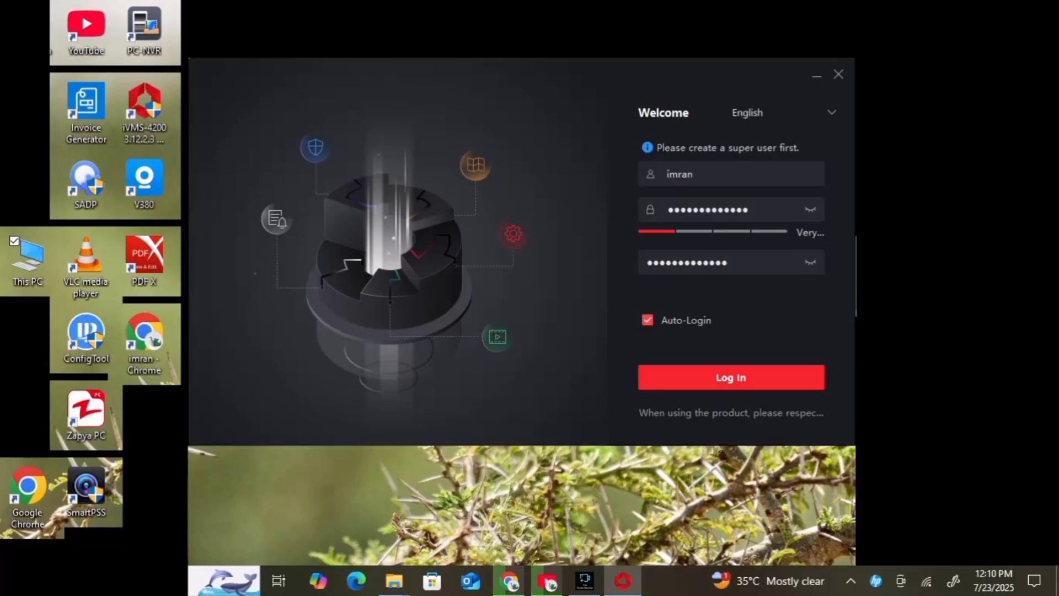
left_click(731, 378)
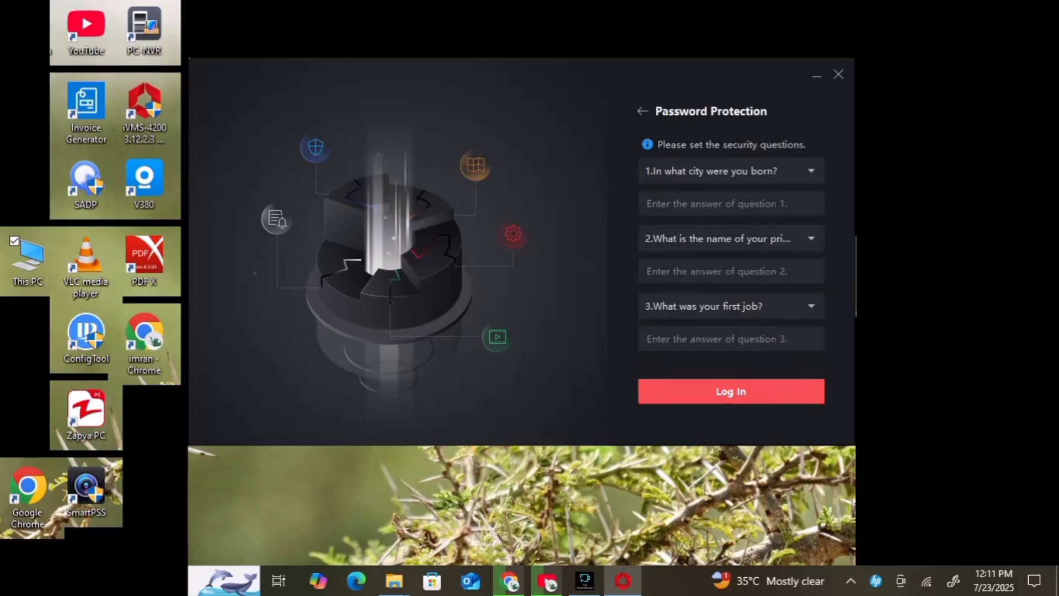
- Answer all three password-protection security questions and submit to log in
left_click(731, 203)
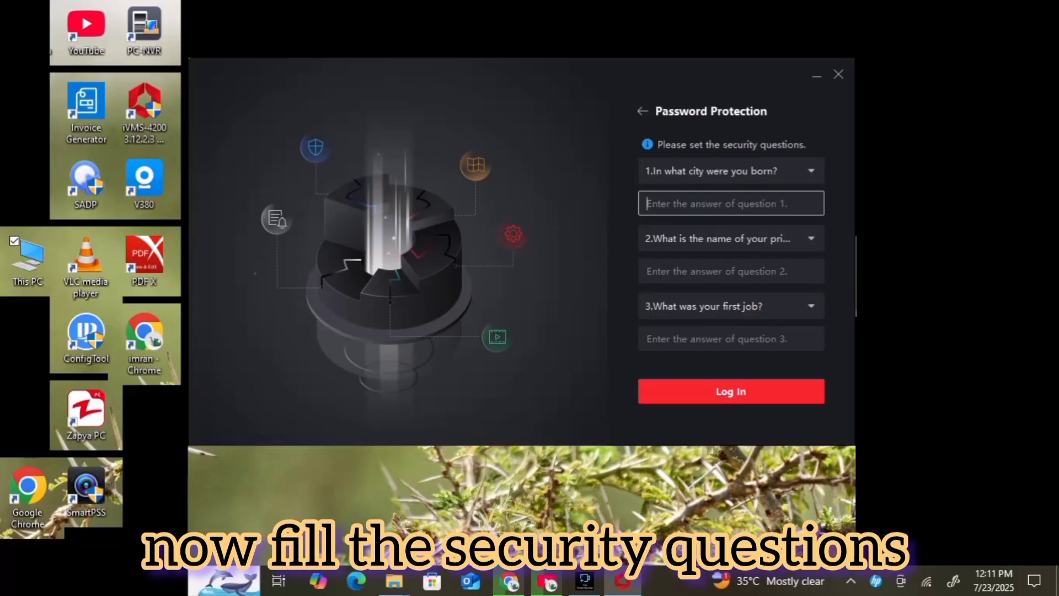
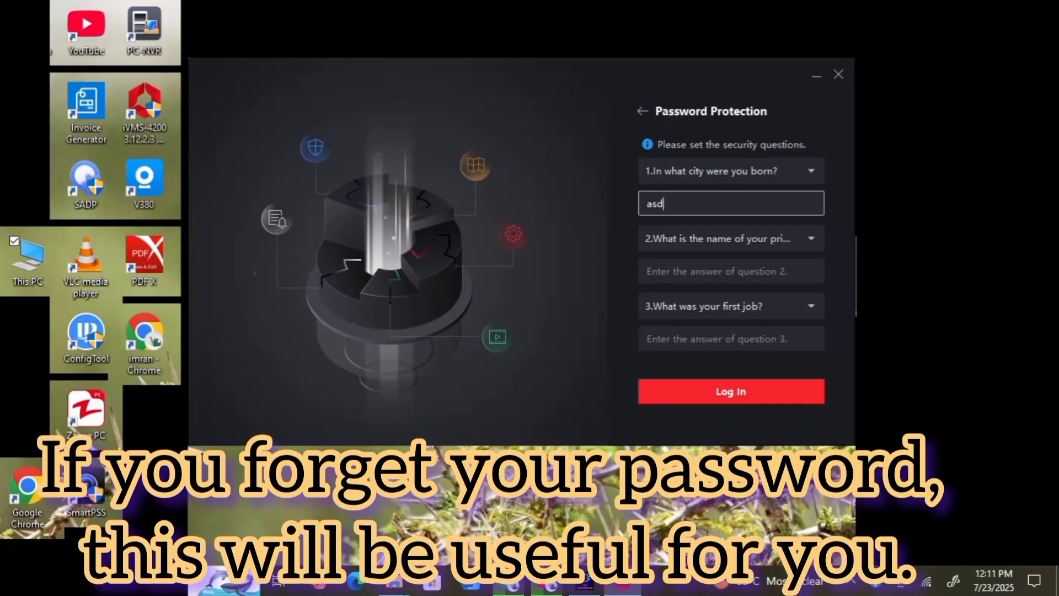
left_click(731, 271)
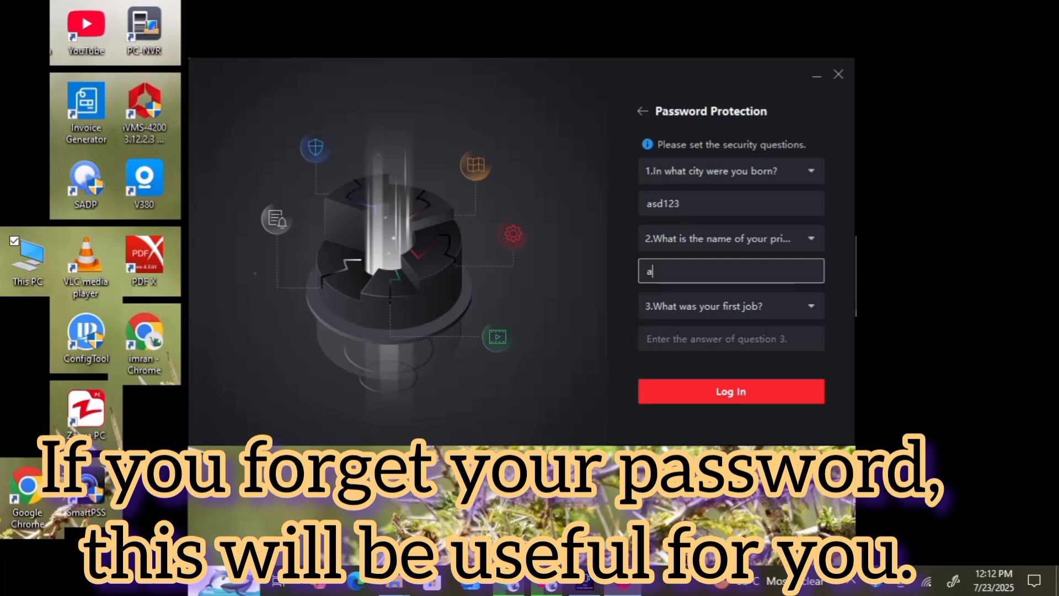
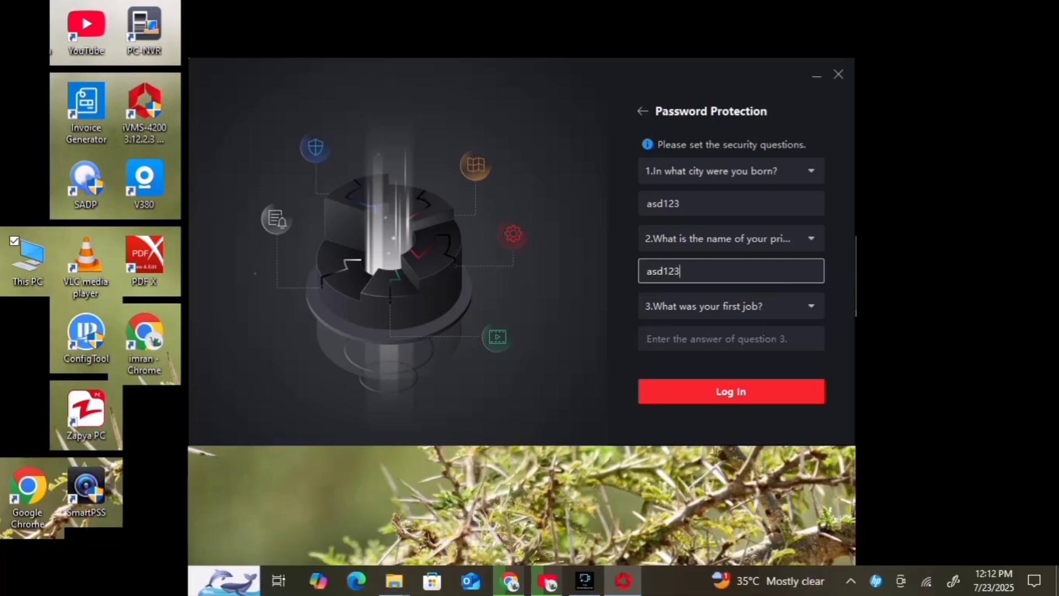
left_click(731, 338)
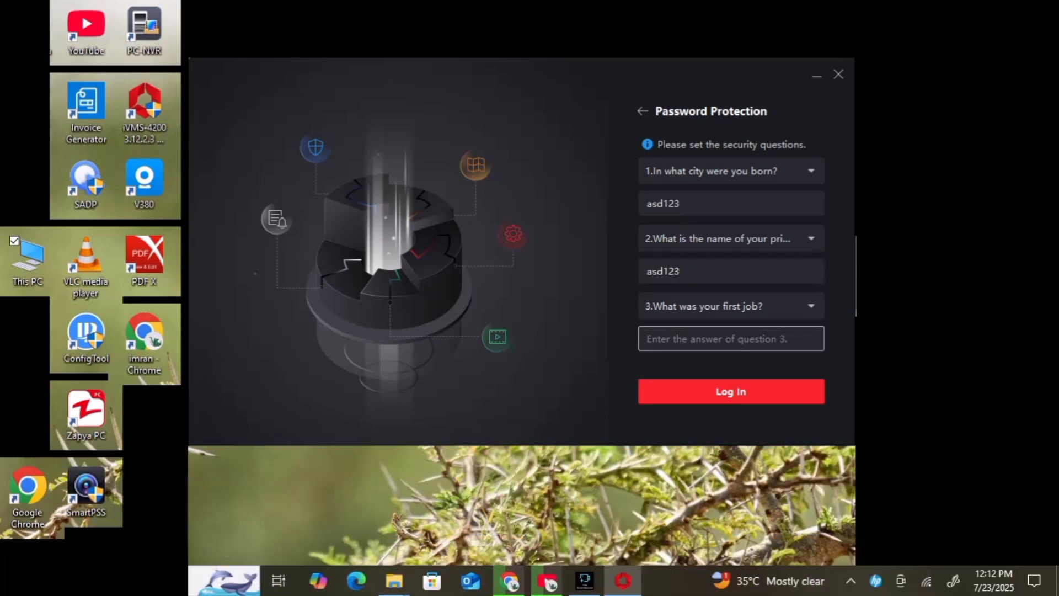
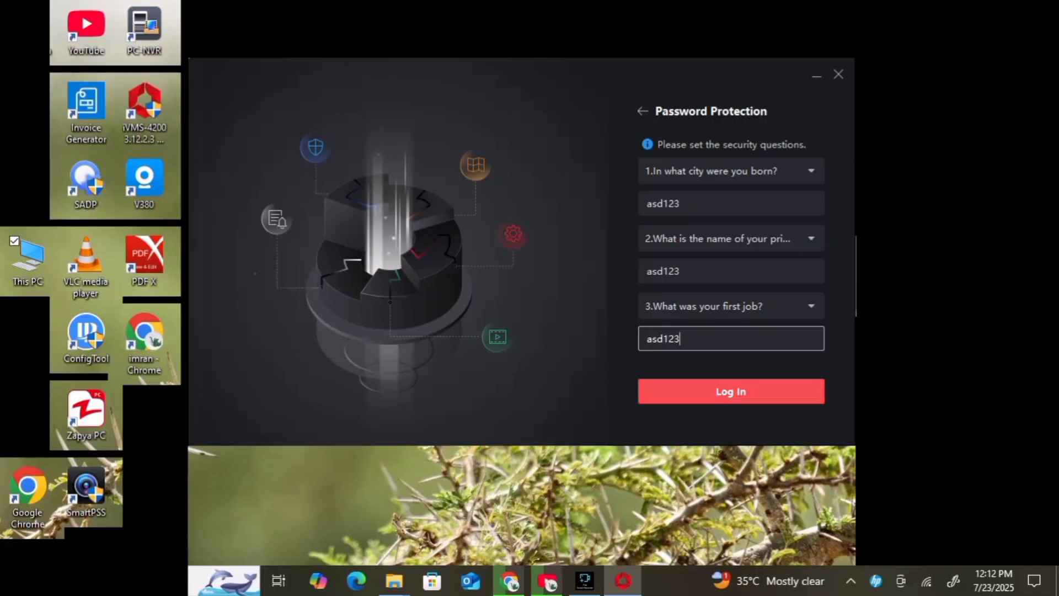
key("Return")
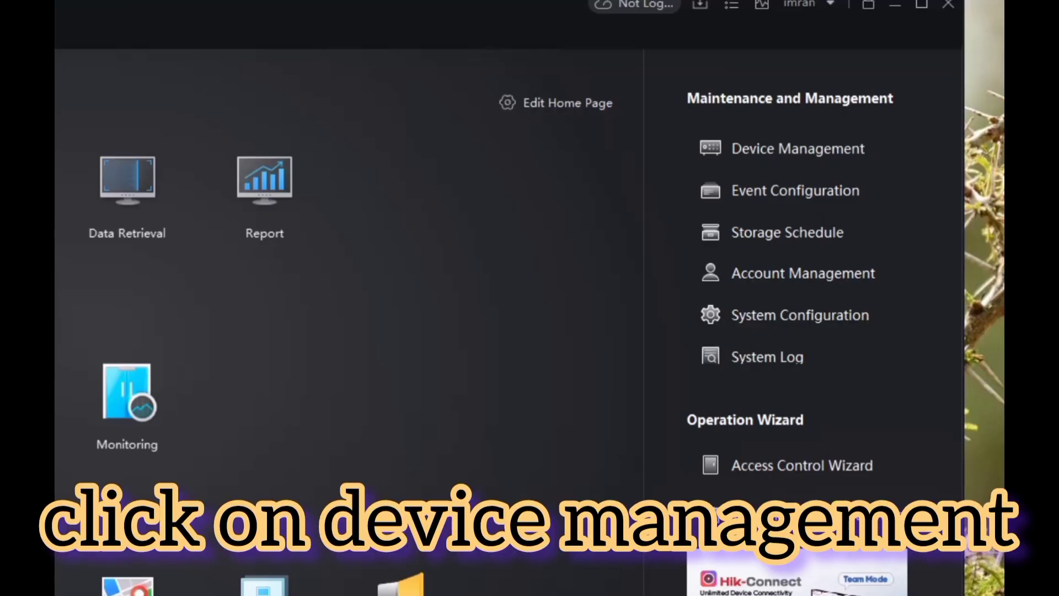
- In Device Management's Cloud P2P Device list, start adding a cloud account device
left_click(798, 148)
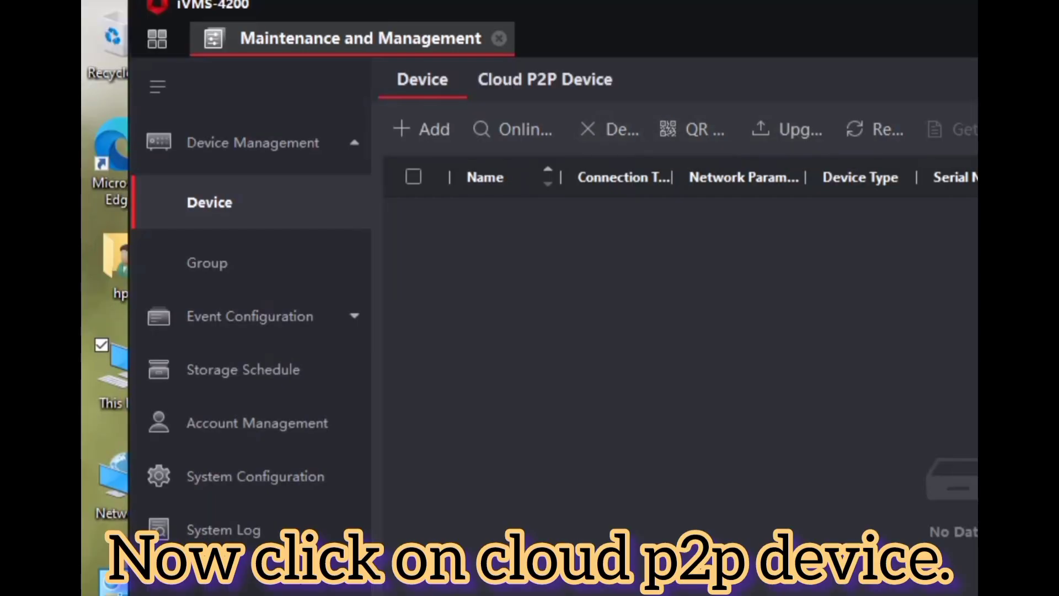
left_click(545, 80)
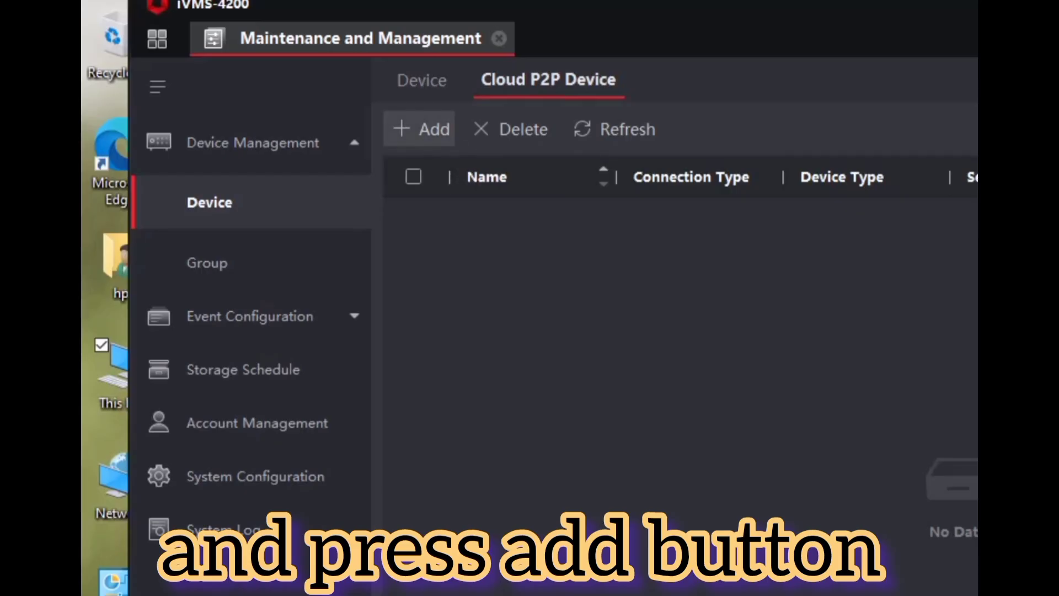
left_click(424, 129)
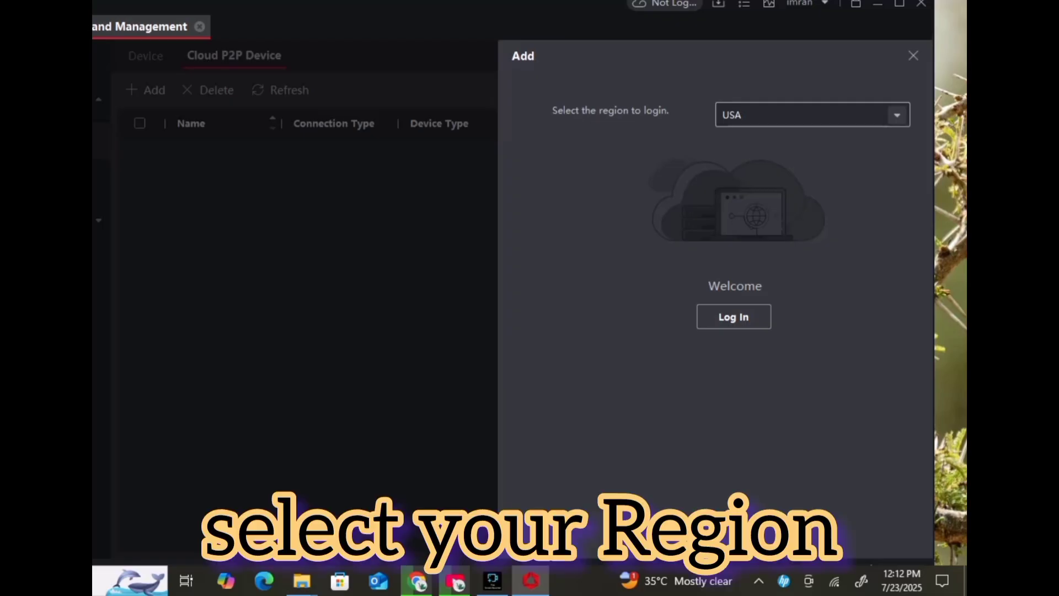
- Set the login region to Pakistan and bring up the Hik-Connect sign-in window
left_click(897, 114)
scroll(808, 252, "up", 15)
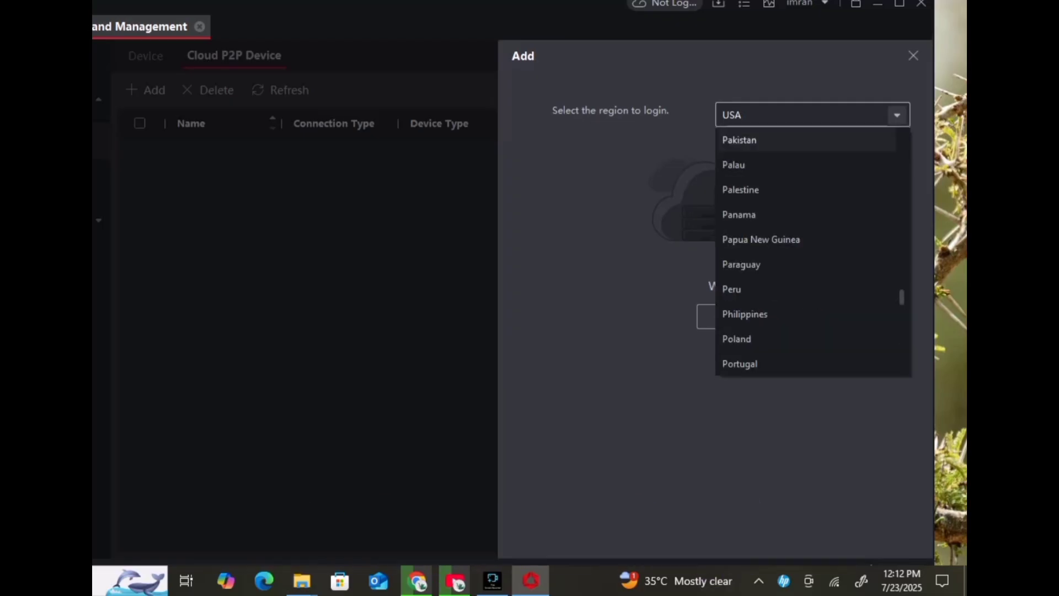
left_click(739, 140)
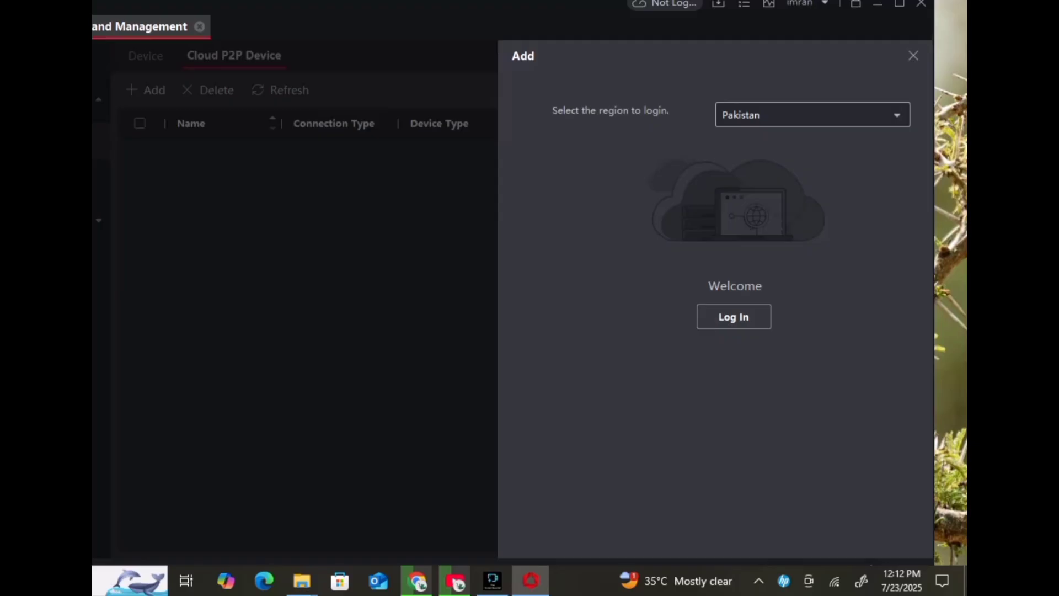
left_click(734, 317)
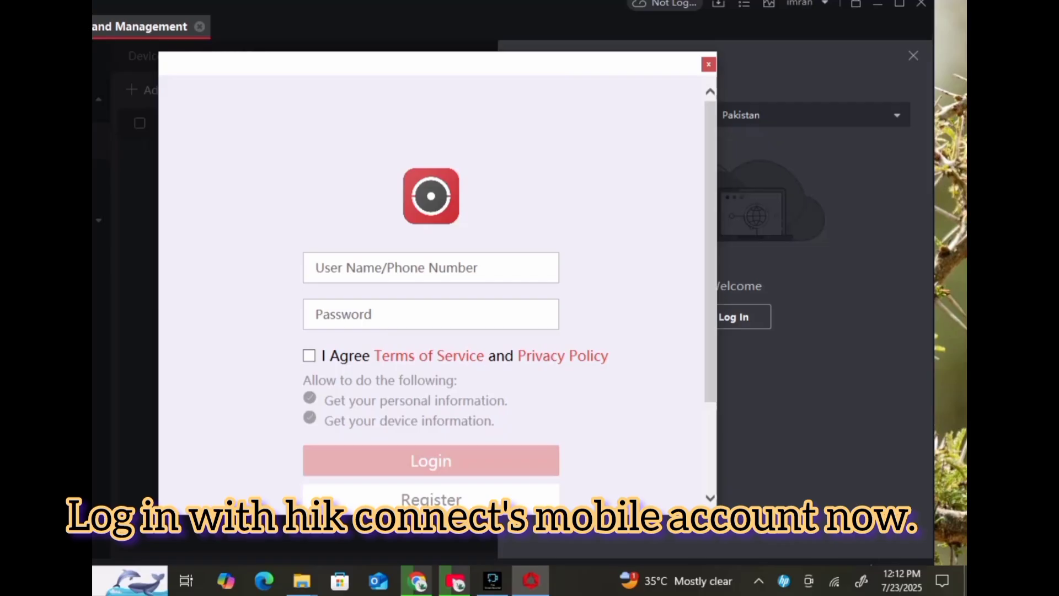
- Sign in to Hik-Connect with the account e-mail and password, agreeing to the terms
left_click(430, 268)
type("d")
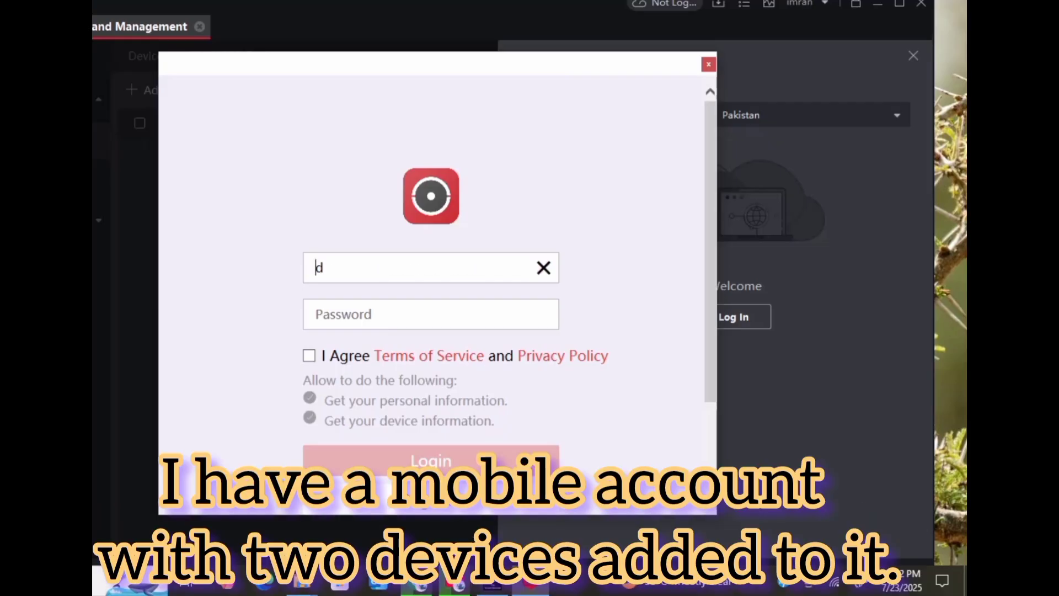
type("horih")
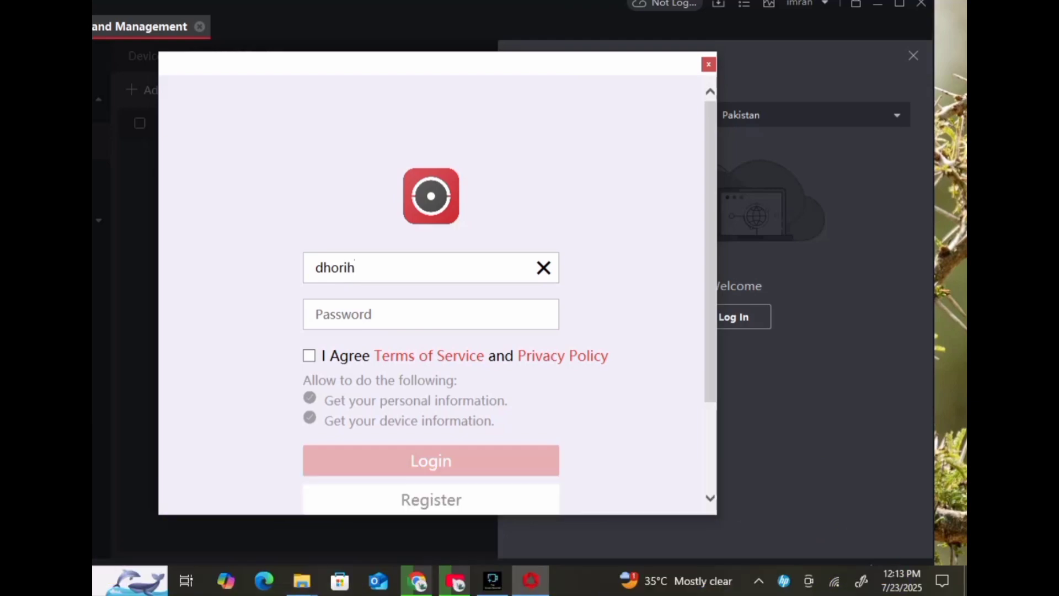
type("i")
key("BackSpace")
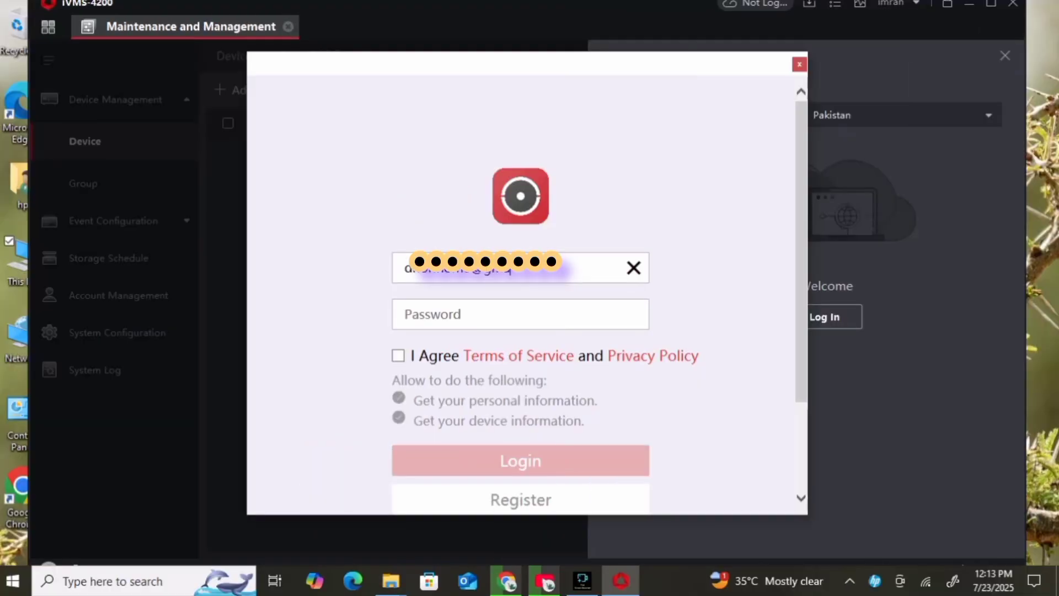
type("a")
type("co")
key("BackSpace")
key("BackSpace")
key("BackSpace")
type("l")
left_click(408, 314)
type("••")
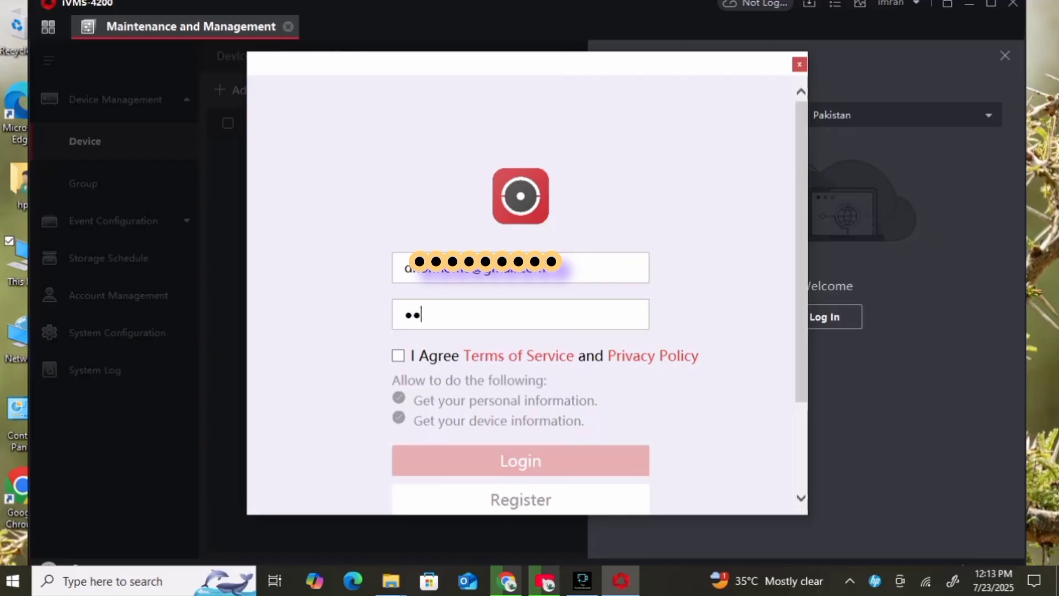
type("••••••")
left_click(398, 355)
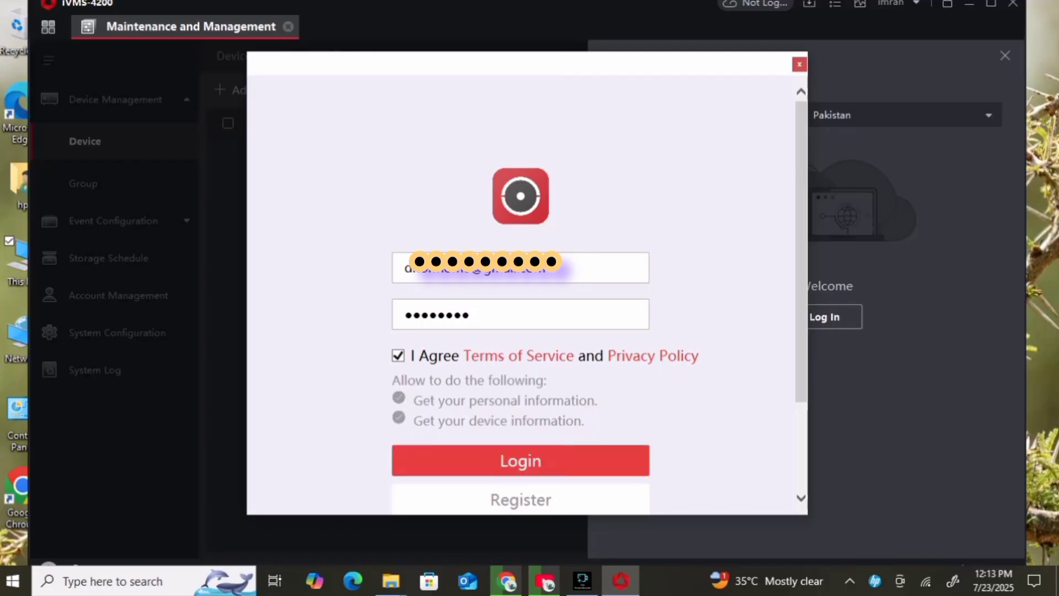
left_click(520, 460)
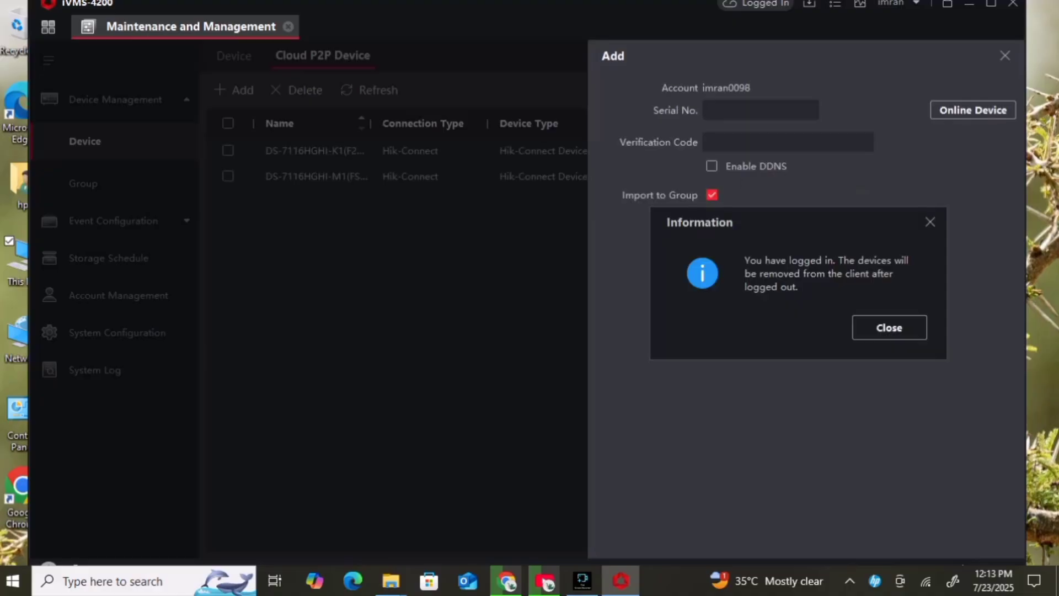
- Dismiss the logged-in notice and cancel the Add panel
left_click(889, 327)
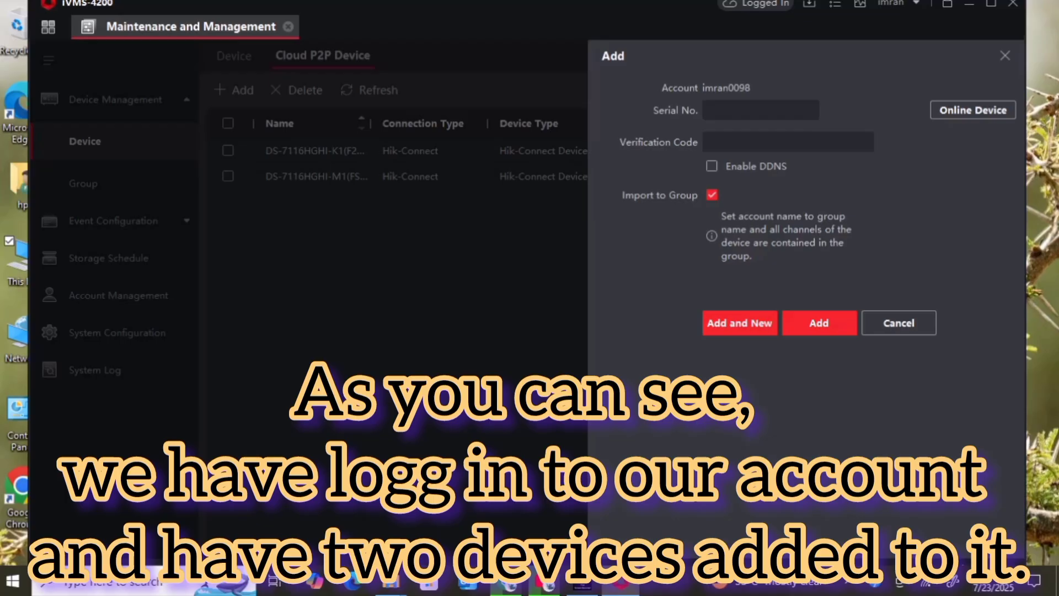
left_click(1005, 56)
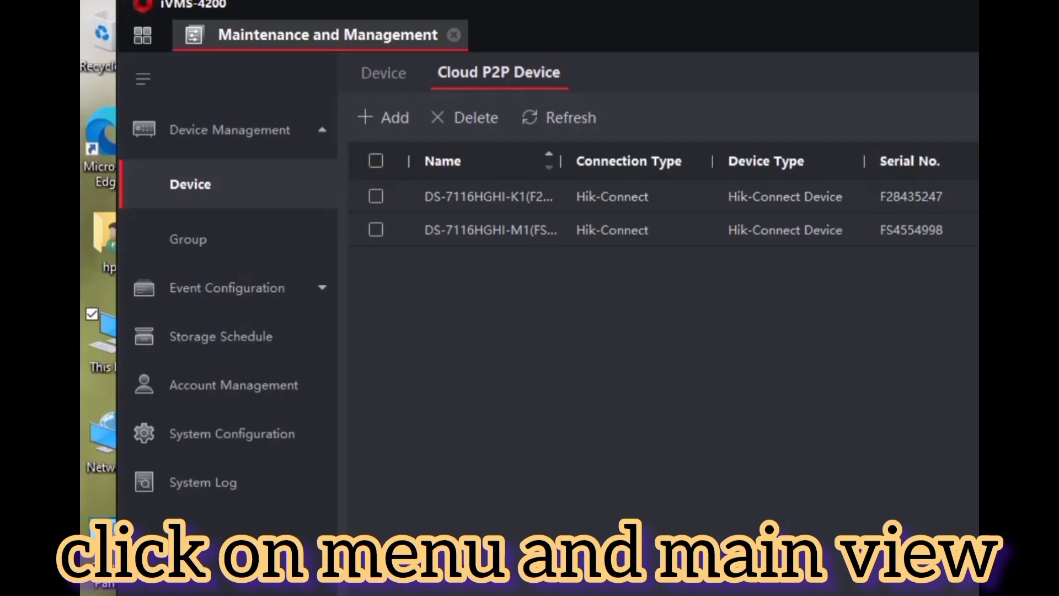
- Open Main View from the home page and start live view of the account's device group
left_click(143, 36)
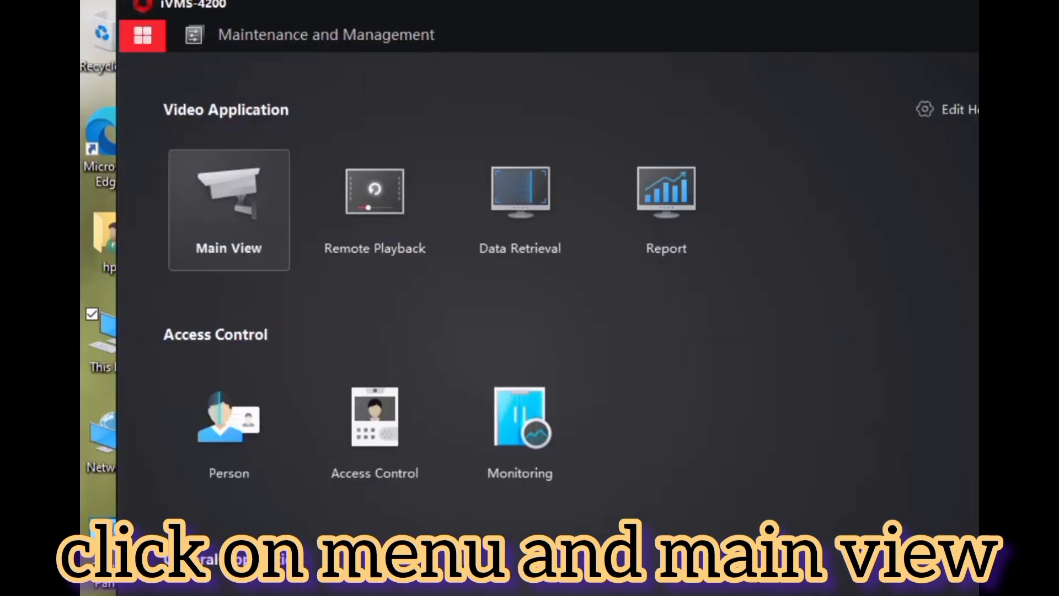
left_click(229, 209)
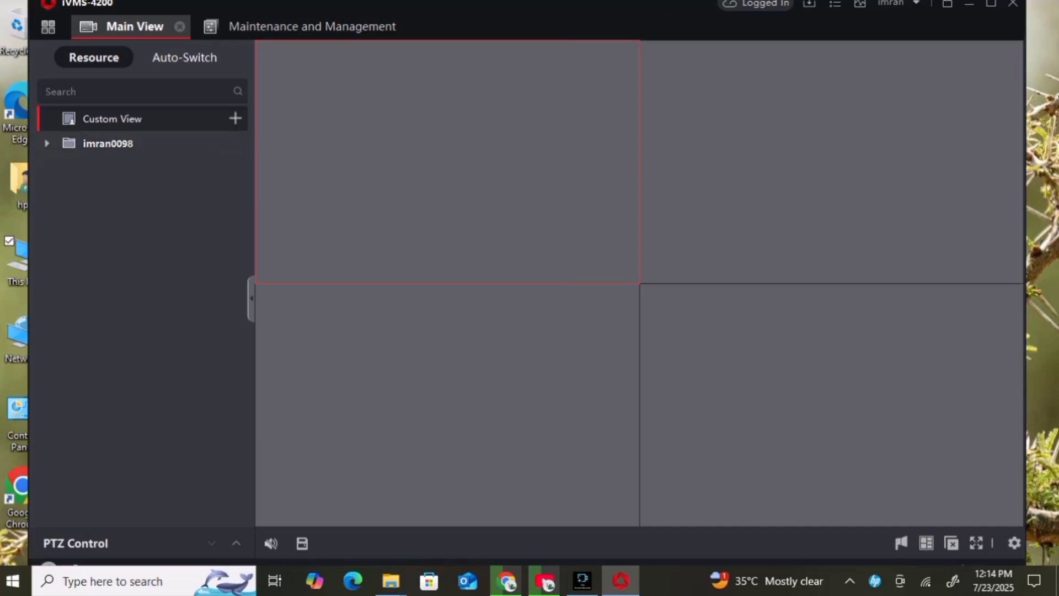
left_click(107, 143)
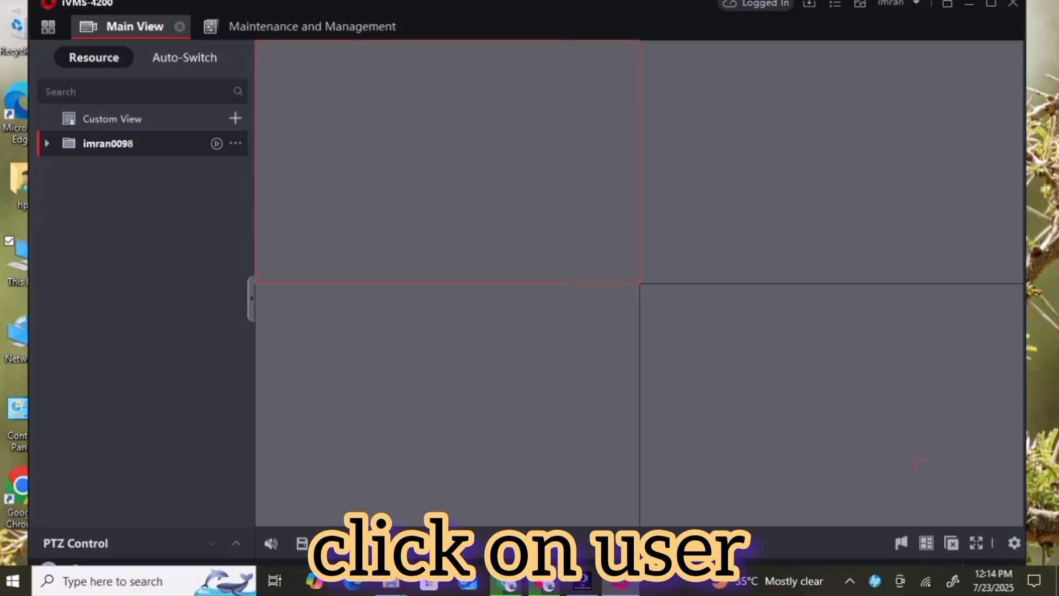
left_click(216, 143)
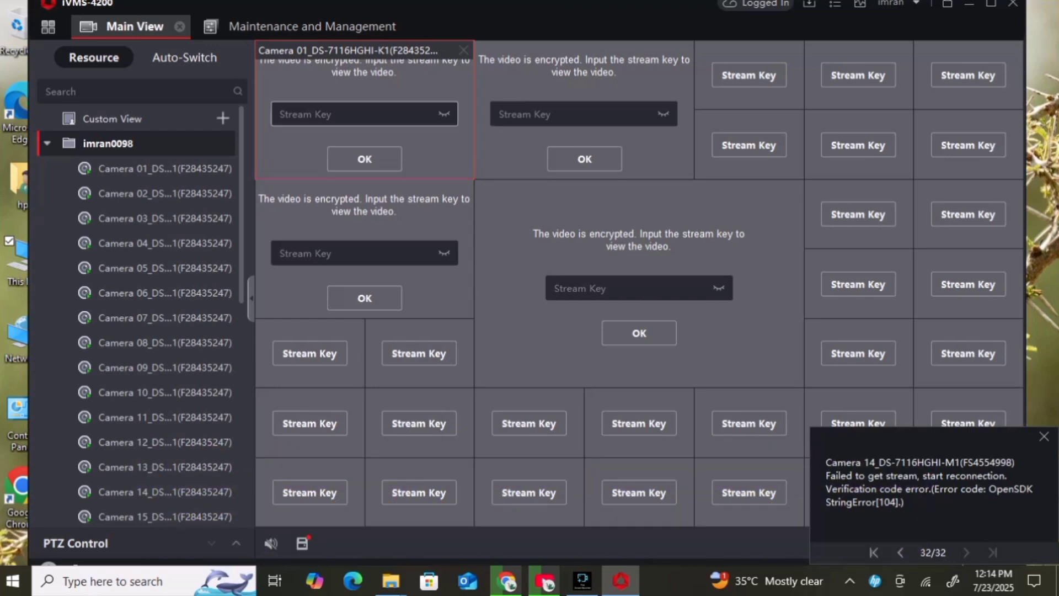
- Enter the first recorder's stream key, then clear and re-enter it after it is rejected
left_click(165, 169)
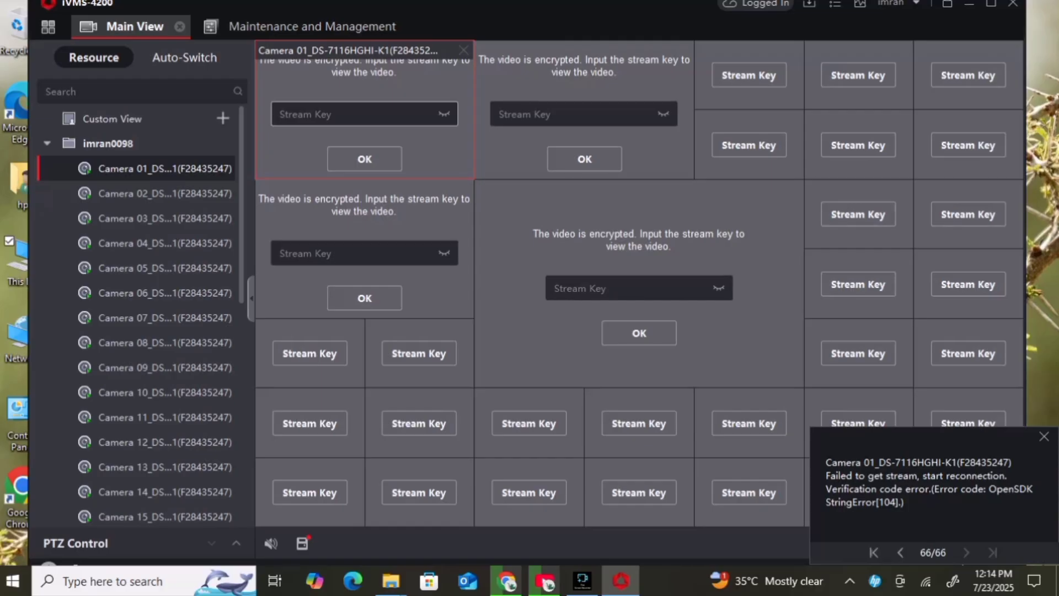
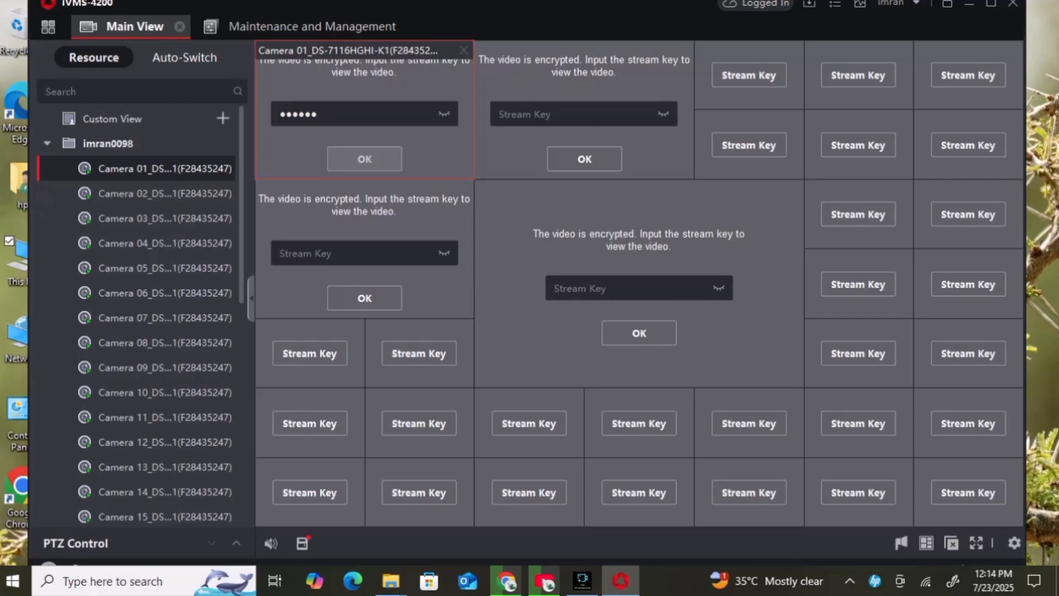
key("Return")
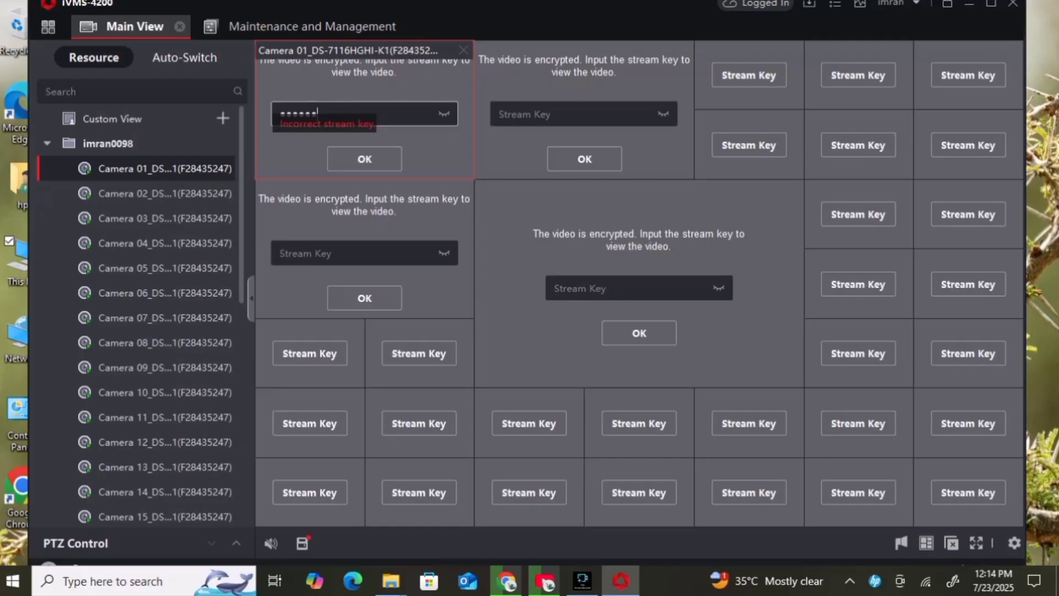
key("BackSpace")
key("BackSpace")
key("BackSpace")
key("BackSpace")
key("BackSpace")
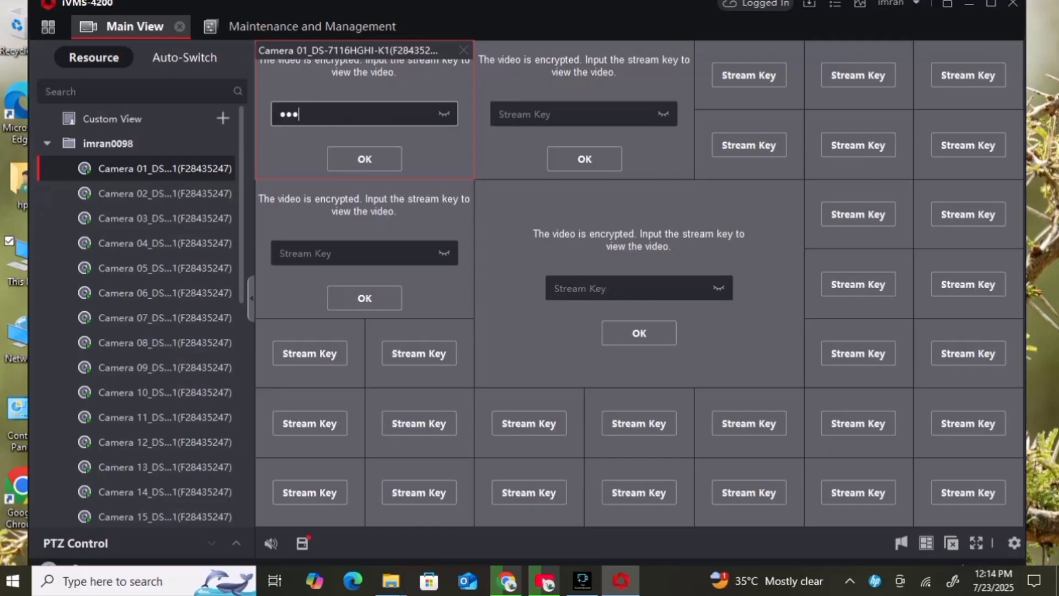
key("BackSpace")
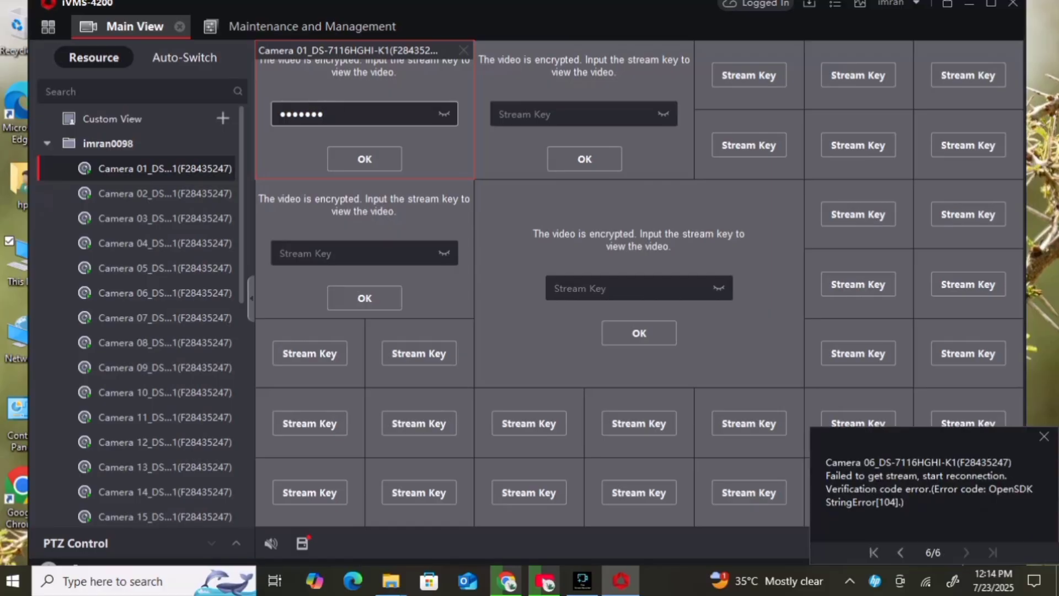
key("Return")
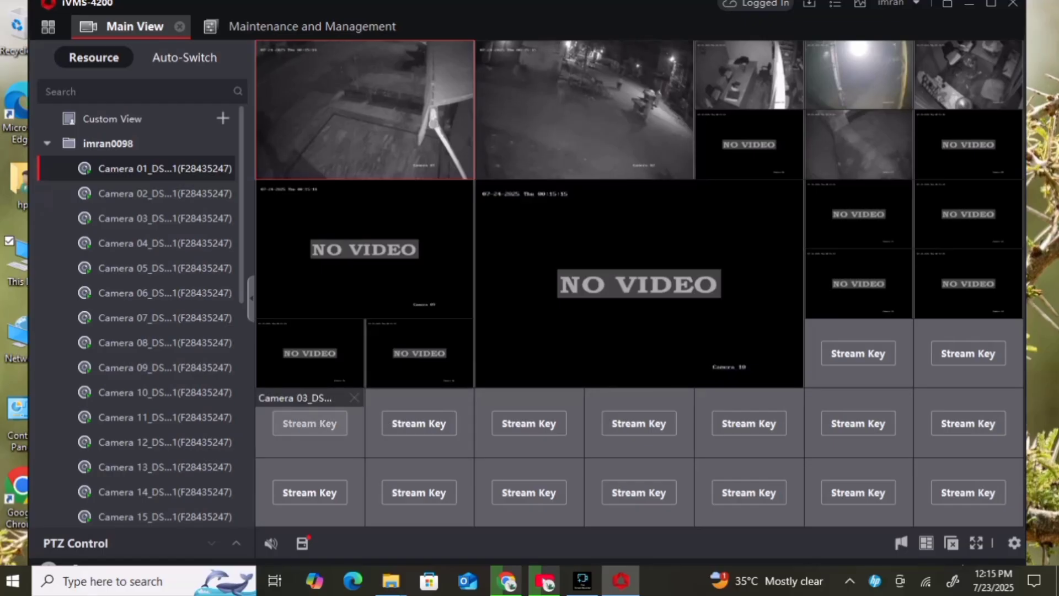
- Open the stream key prompt on a remaining tile and type the second recorder's stream key
left_click(309, 423)
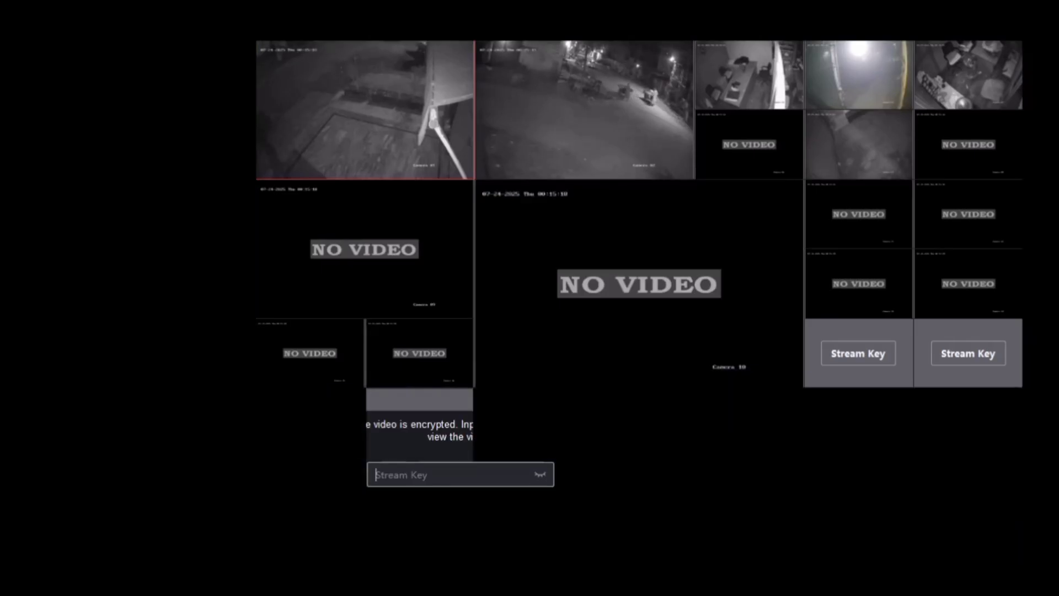
type("aaaaa")
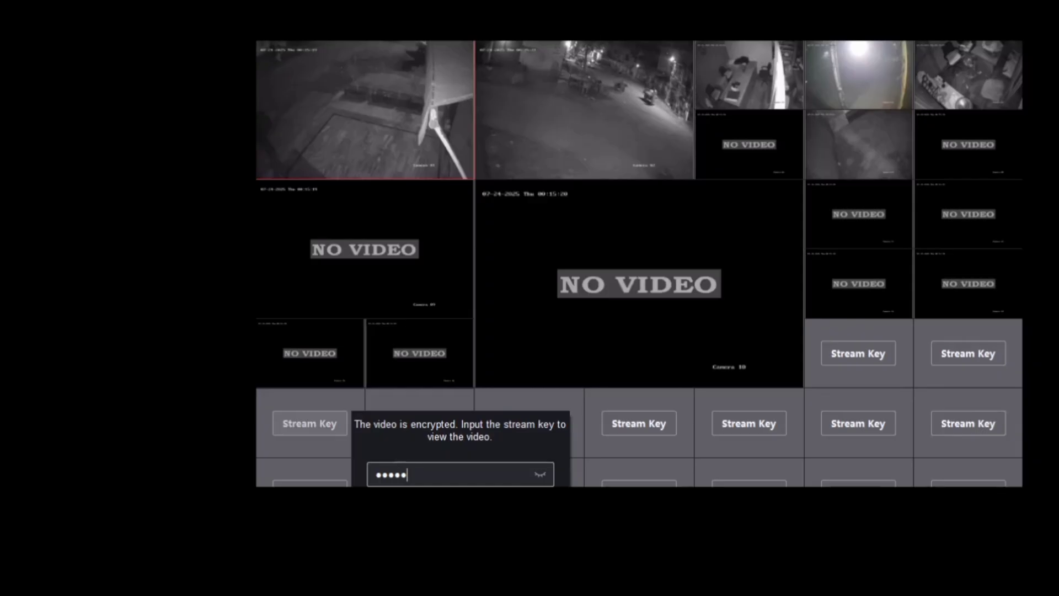
type("a")
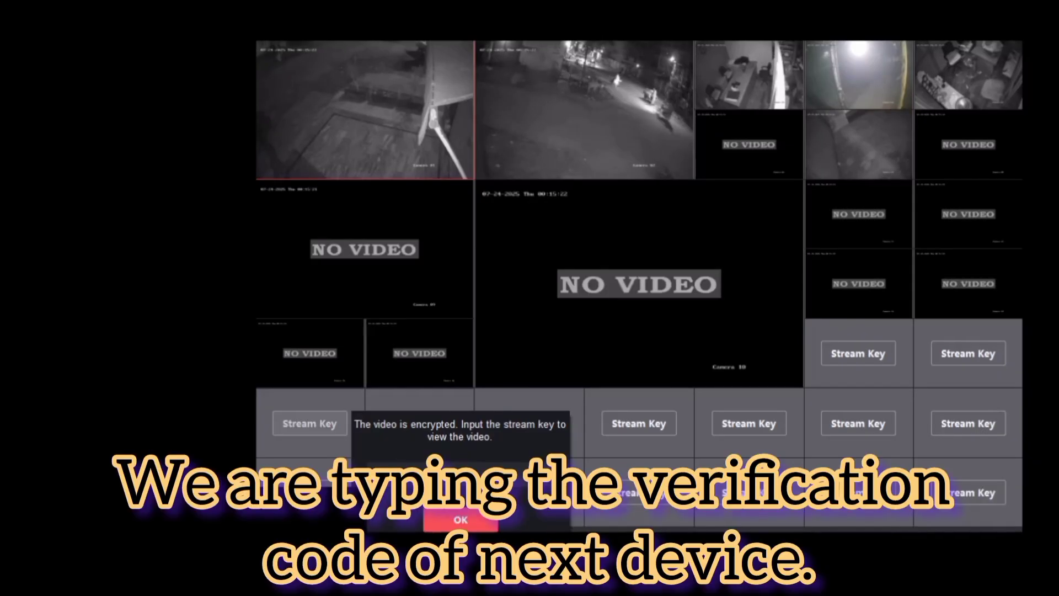